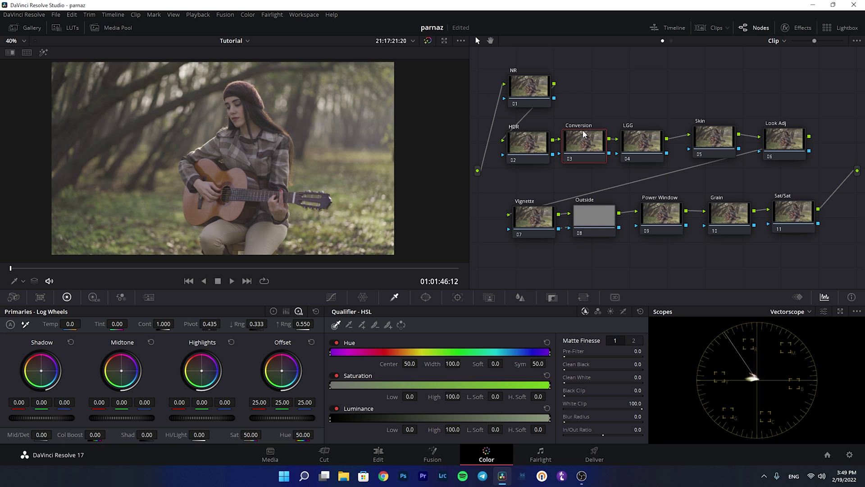
Step: Tidy the node graph by lining up the Skin and Look Adj nodes with the others in their row
left_click(646, 144)
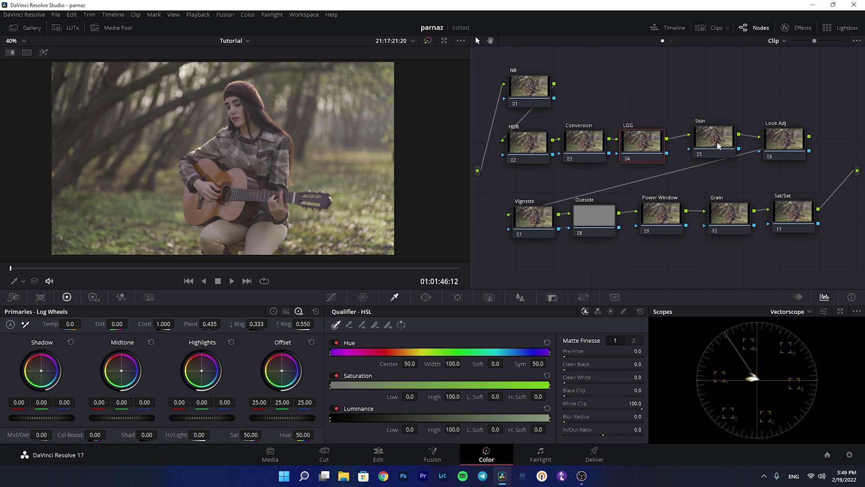
left_click_drag(712, 138, 708, 141)
left_click_drag(786, 138, 779, 138)
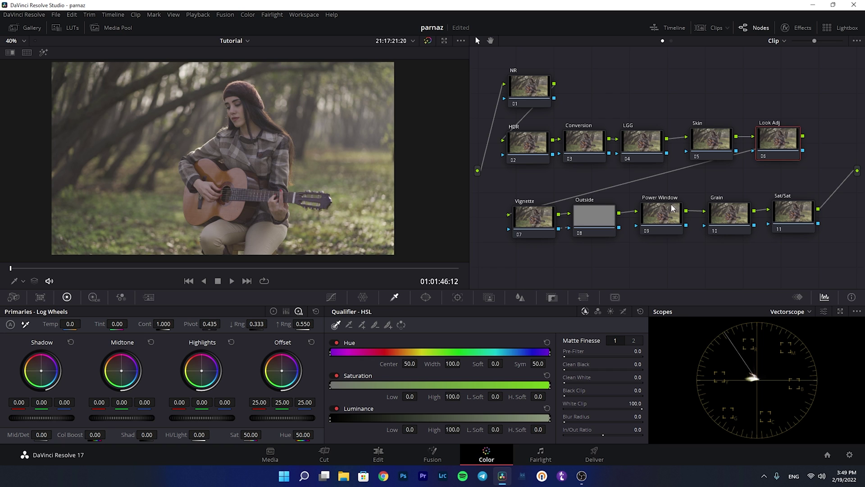
left_click(730, 215)
left_click(781, 218)
Step: Add the Color Space Transform effect to the Conversion node
left_click(586, 142)
left_click(794, 28)
left_click_drag(750, 229, 589, 143)
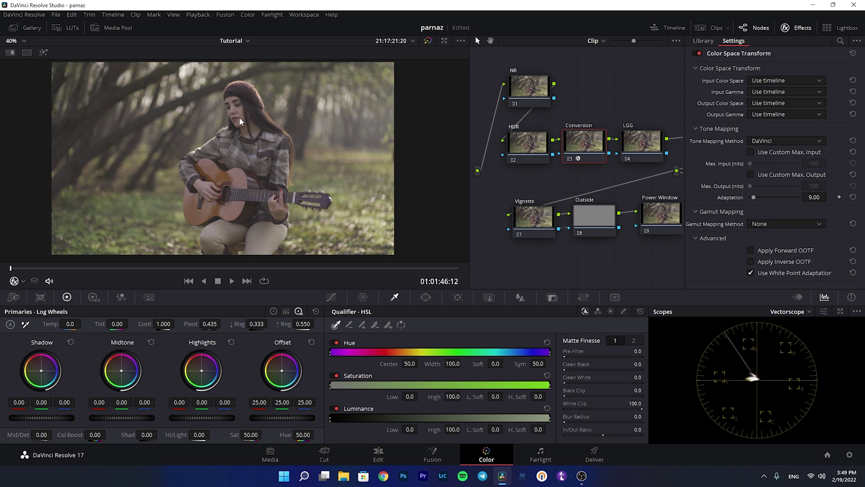
Step: Set the Color Space Transform's input color space to Rec.2020 and input gamma to Rec.2100 HLG
left_click(770, 81)
left_click_drag(864, 100, 863, 156)
left_click(765, 144)
left_click(785, 88)
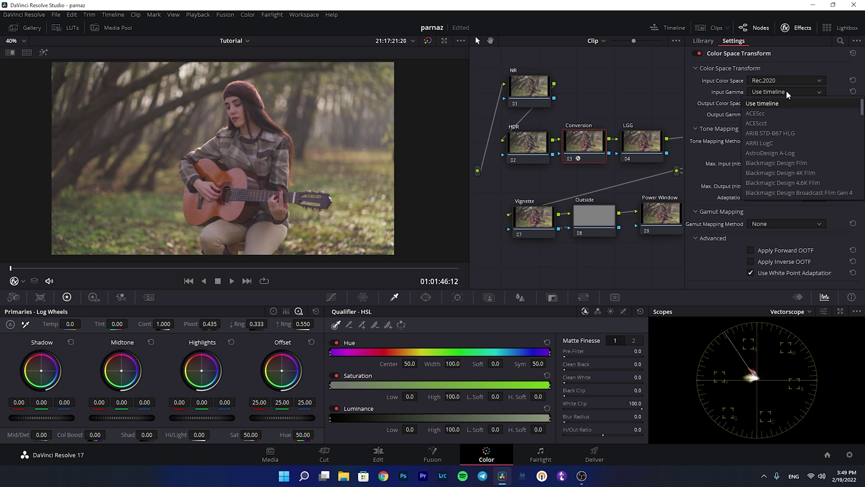
scroll(790, 124, "down", 5)
left_click_drag(863, 116, 863, 166)
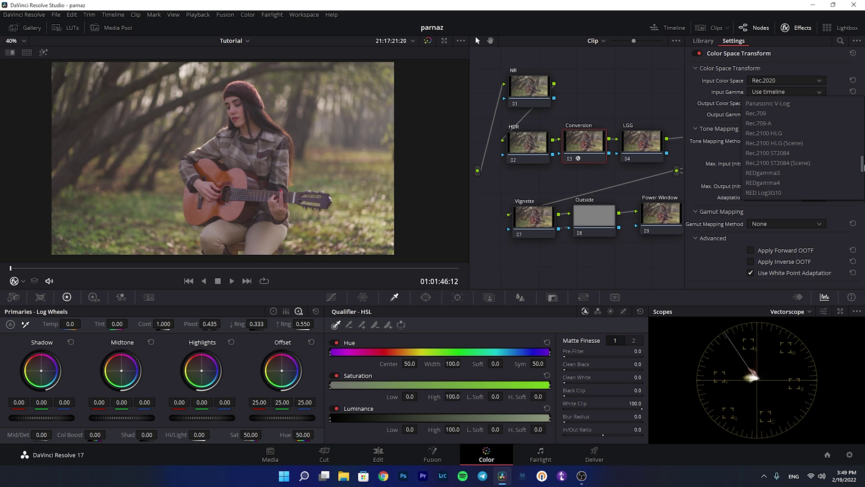
left_click(767, 131)
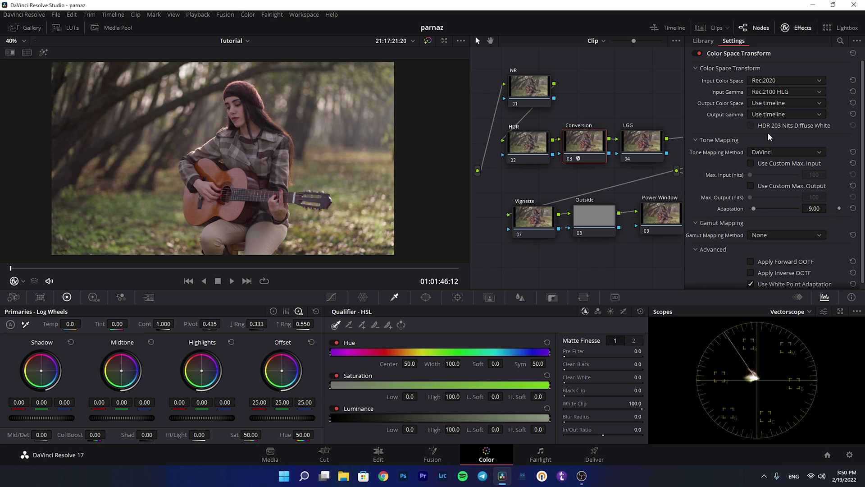
Step: Set the Color Space Transform's output color space to Rec.709 and output gamma to Cineon Film Log
left_click(783, 103)
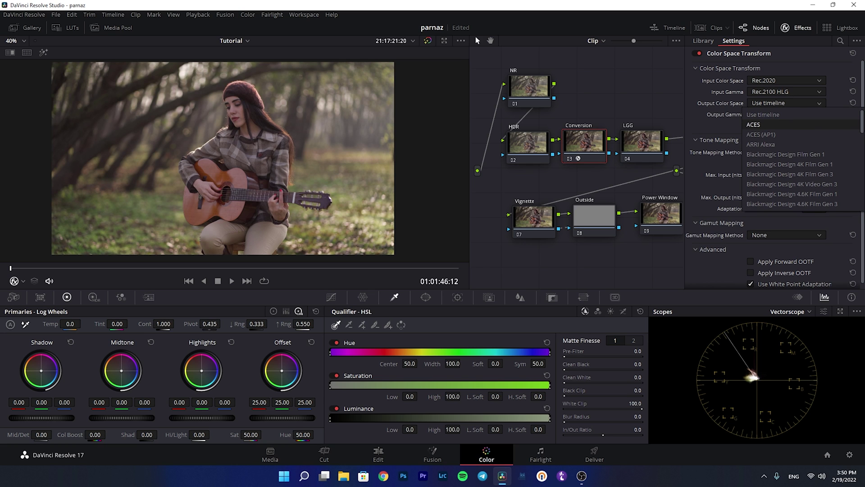
left_click_drag(862, 126, 862, 189)
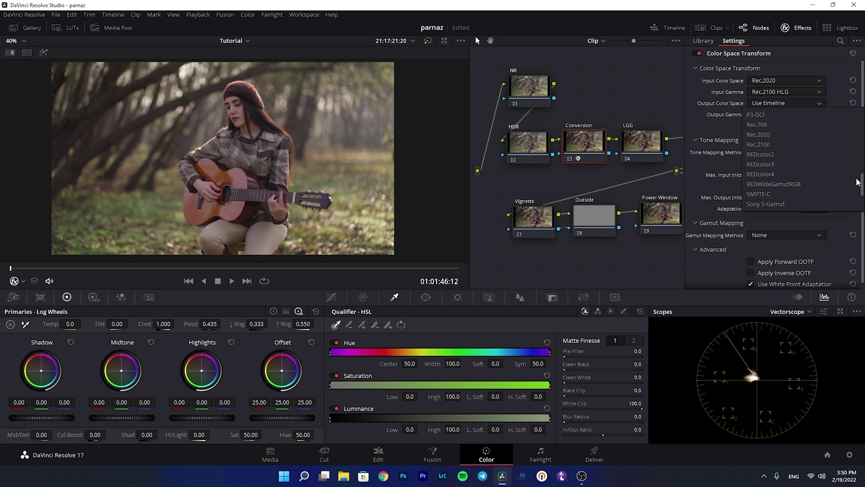
left_click(770, 125)
left_click(787, 114)
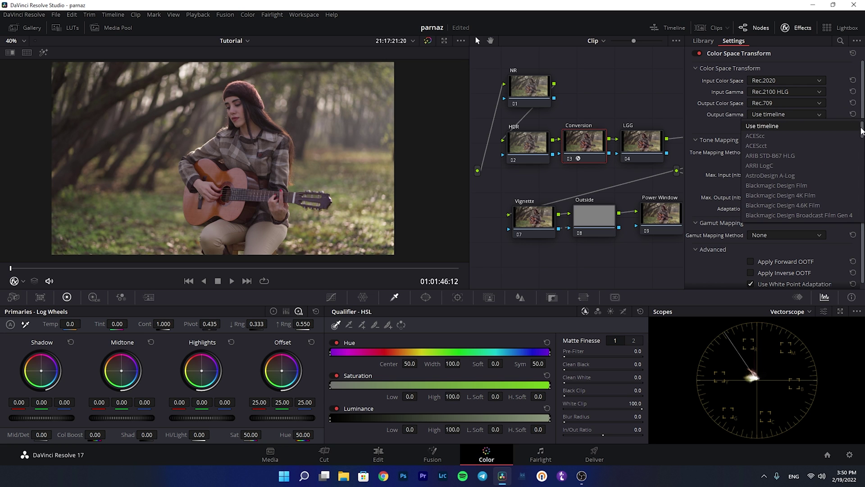
left_click_drag(862, 128, 861, 157)
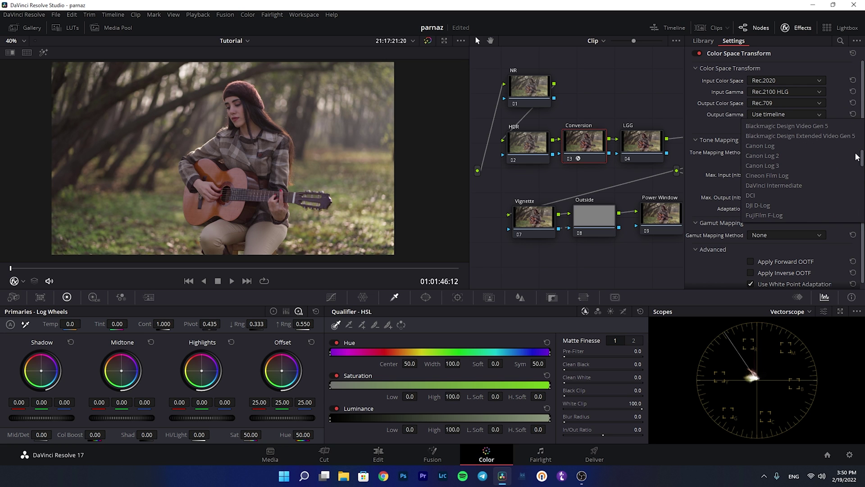
left_click(774, 176)
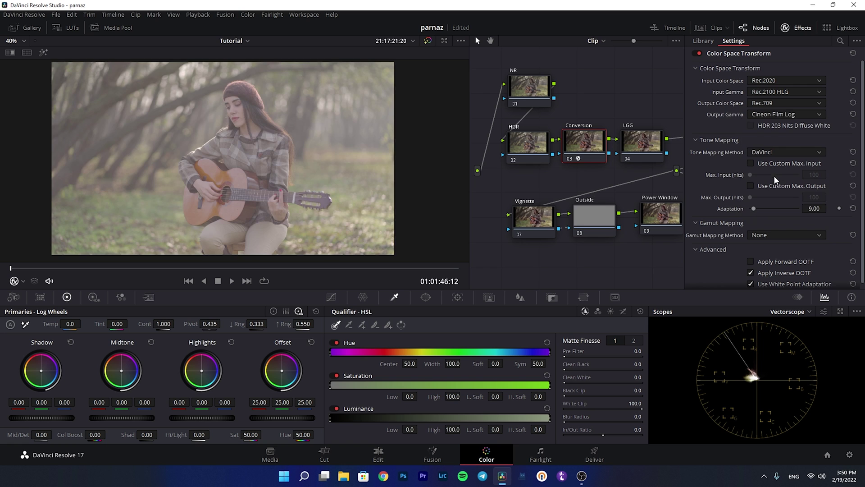
left_click(802, 27)
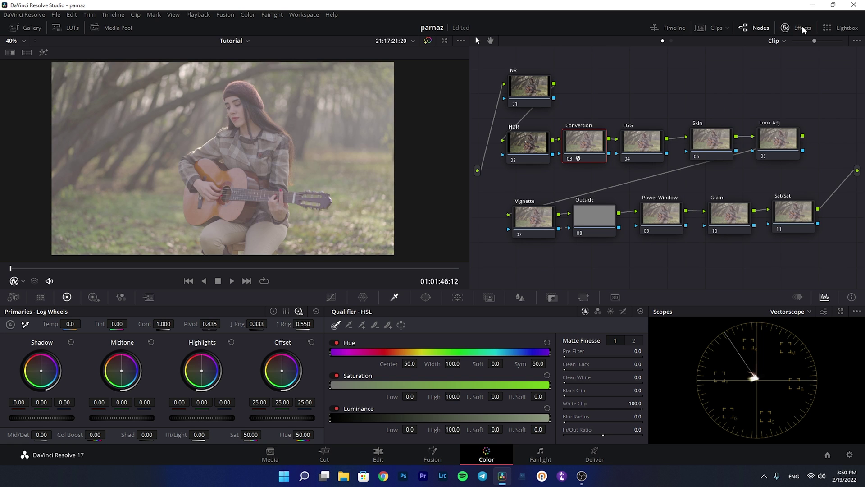
Step: Show the Waveform scope and lower the LGG node's Offset to 15.75 with the primary color wheels
left_click(643, 144)
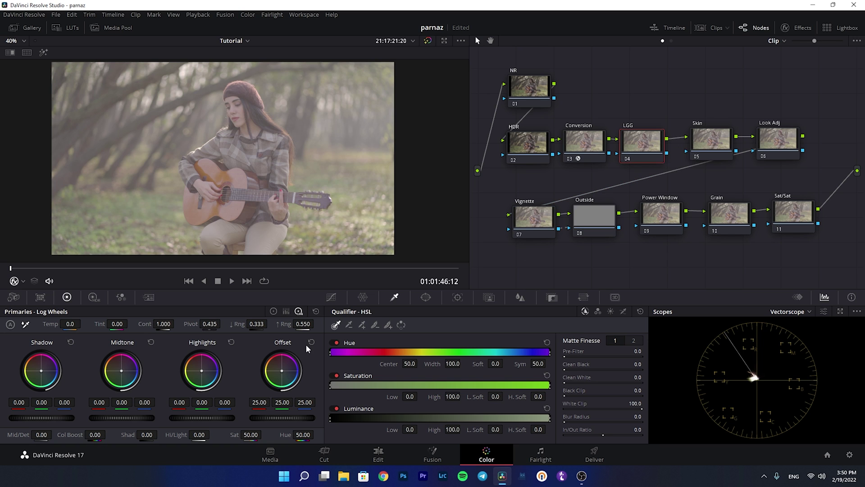
left_click(274, 311)
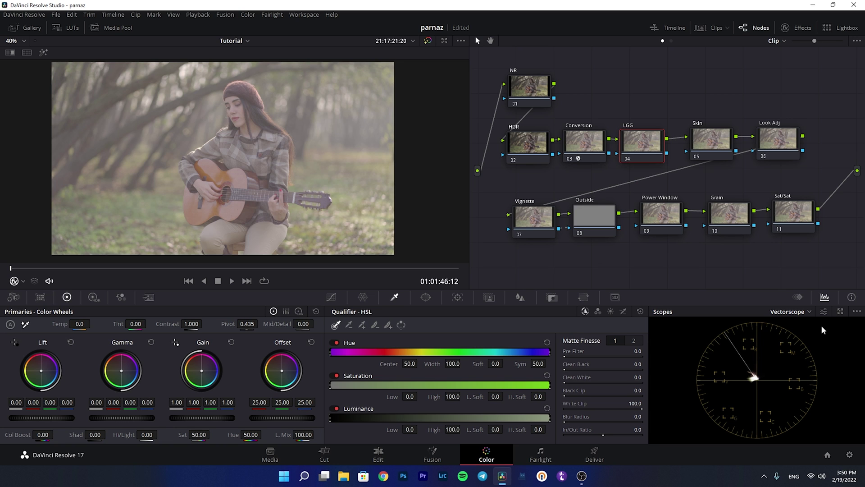
left_click(793, 311)
left_click(802, 337)
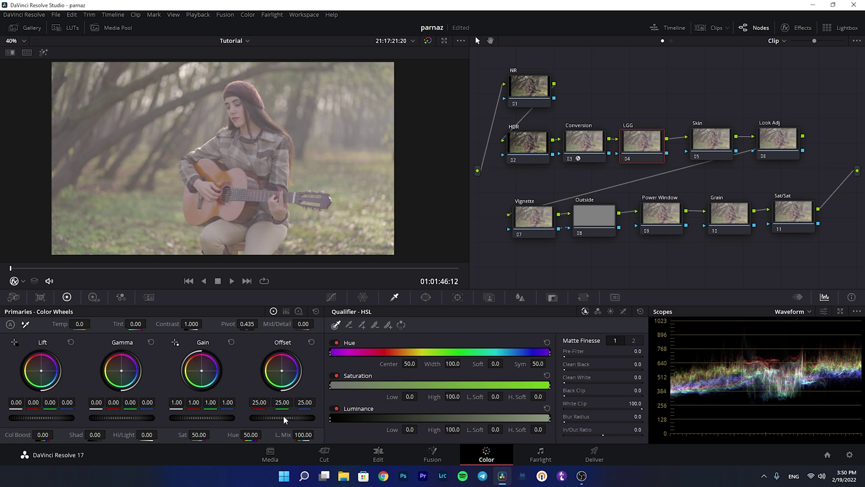
left_click_drag(283, 415, 268, 416)
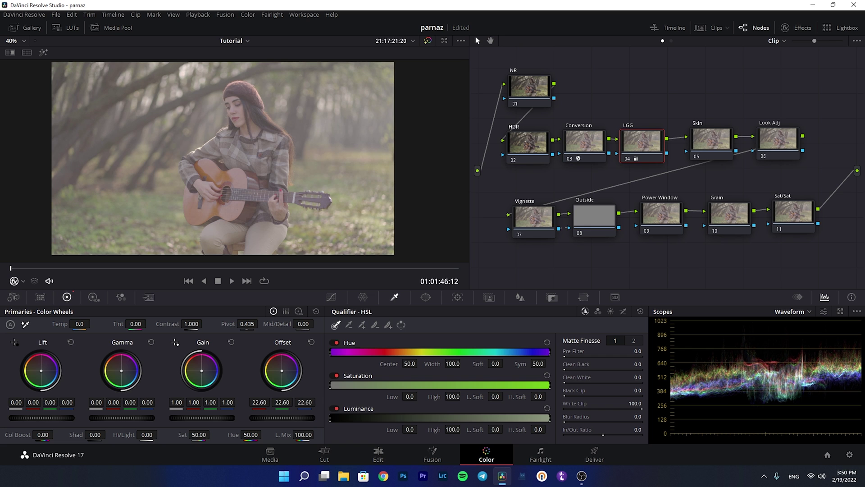
left_click_drag(282, 417, 244, 417)
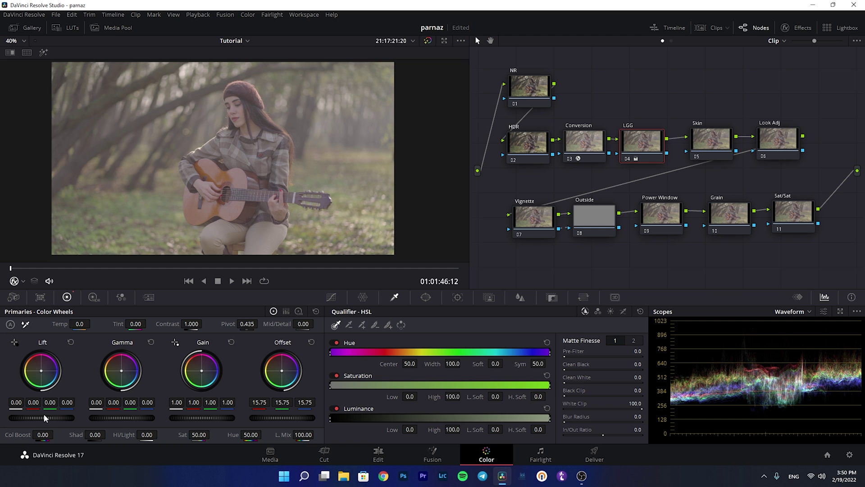
Step: Lower the LGG node's Lift to -0.14 and raise its Gamma to 0.08
left_click_drag(43, 417, 60, 417)
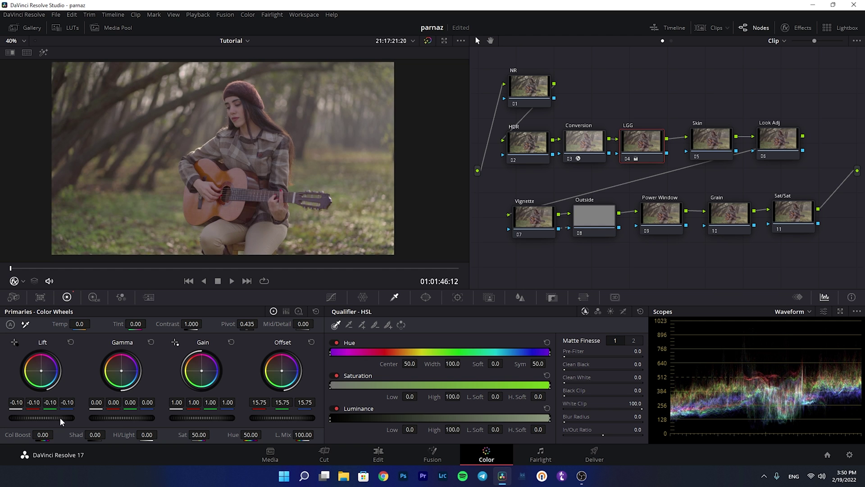
scroll(60, 418, "down", 3)
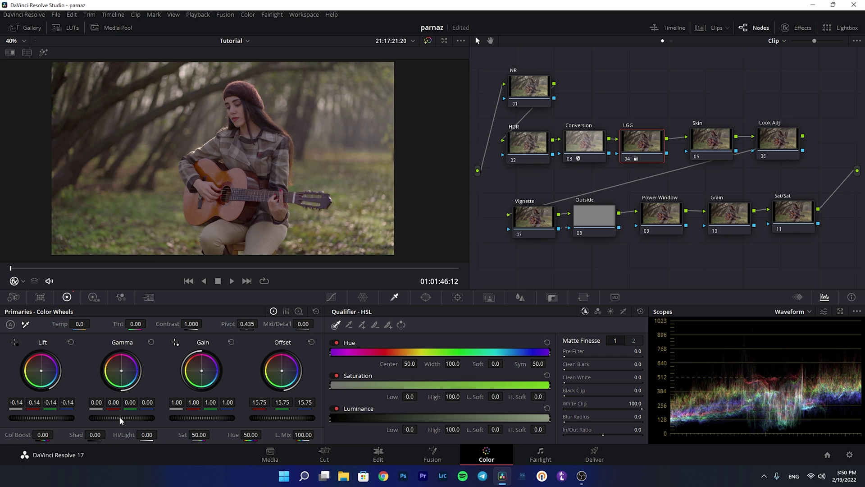
scroll(120, 417, "up", 5)
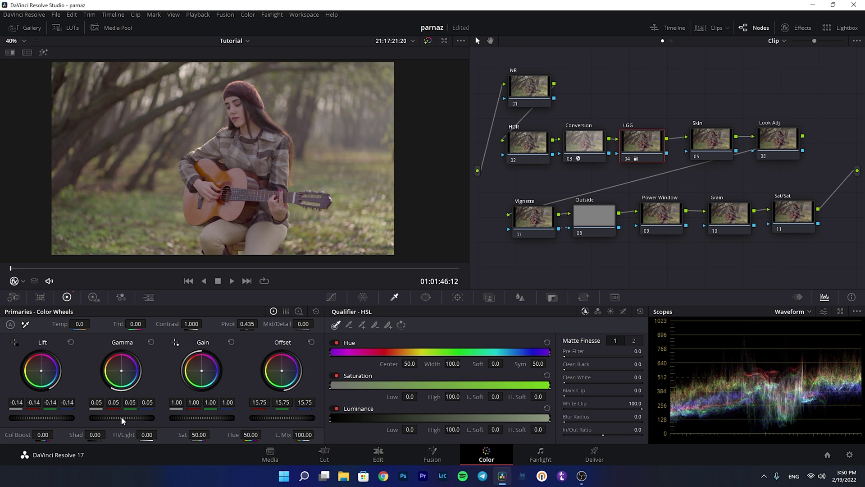
scroll(120, 415, "up", 2)
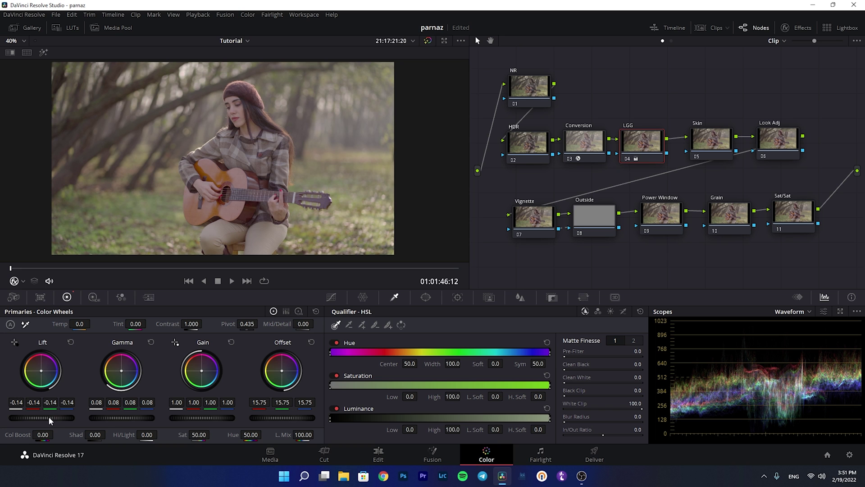
Step: Deepen the shadows on the LGG node by lowering the Lift further to -0.21
scroll(48, 416, "down", 2)
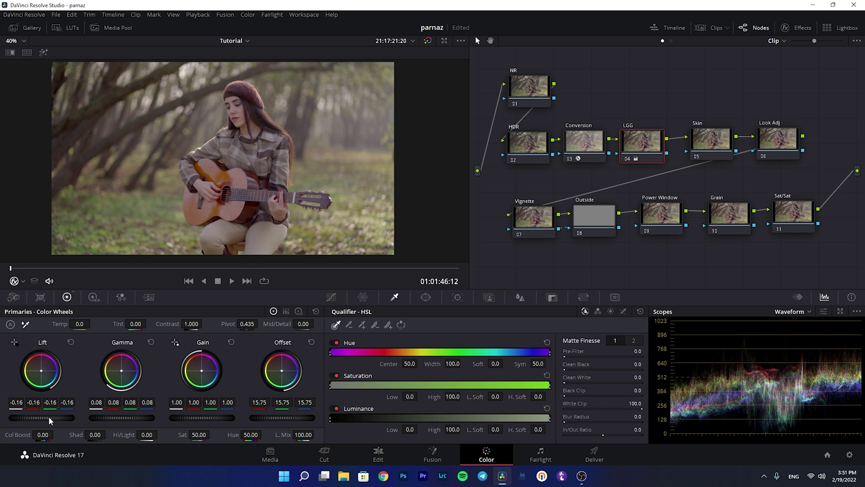
scroll(47, 416, "down", 2)
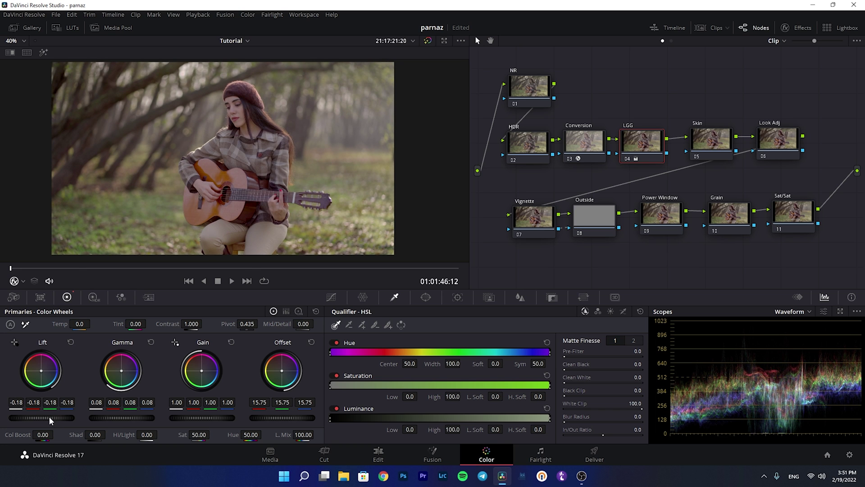
scroll(50, 416, "down", 1)
scroll(49, 416, "down", 1)
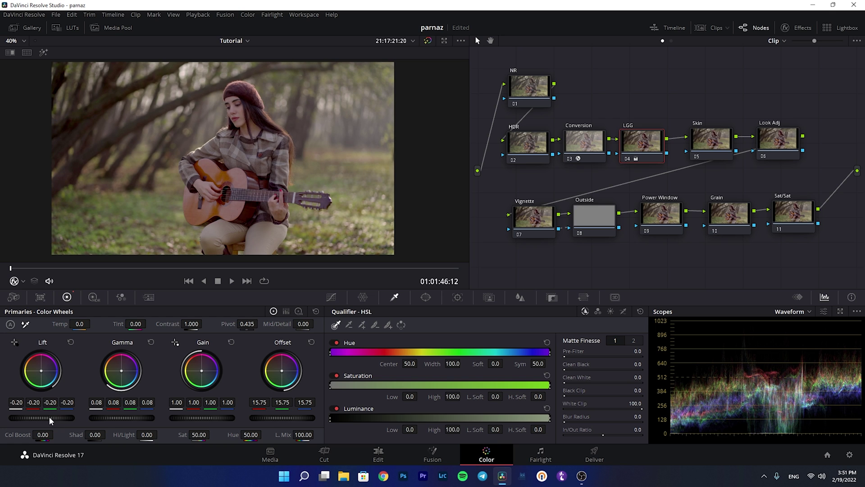
scroll(49, 416, "down", 1)
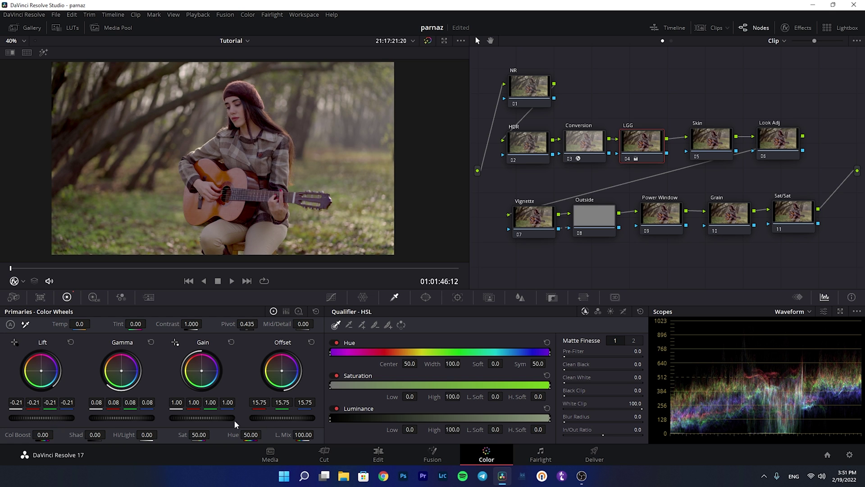
Step: Brighten the highlights on the LGG node by raising the Gain to 1.12
scroll(215, 418, "up", 5)
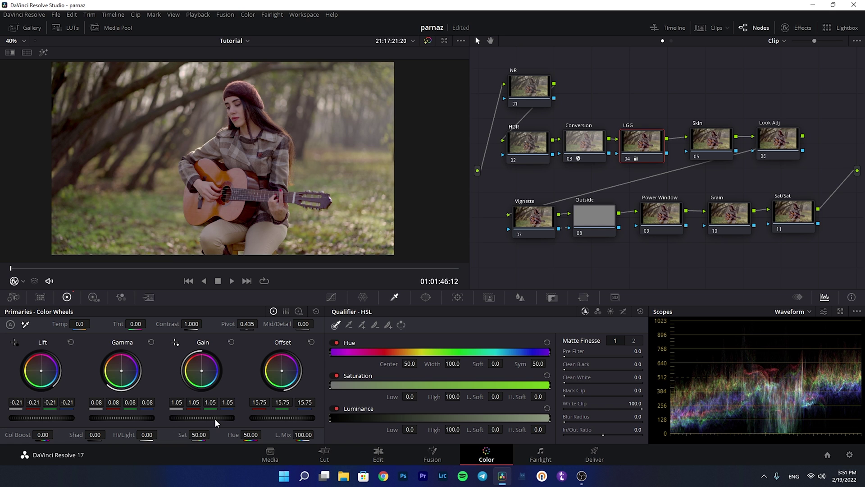
scroll(215, 418, "up", 8)
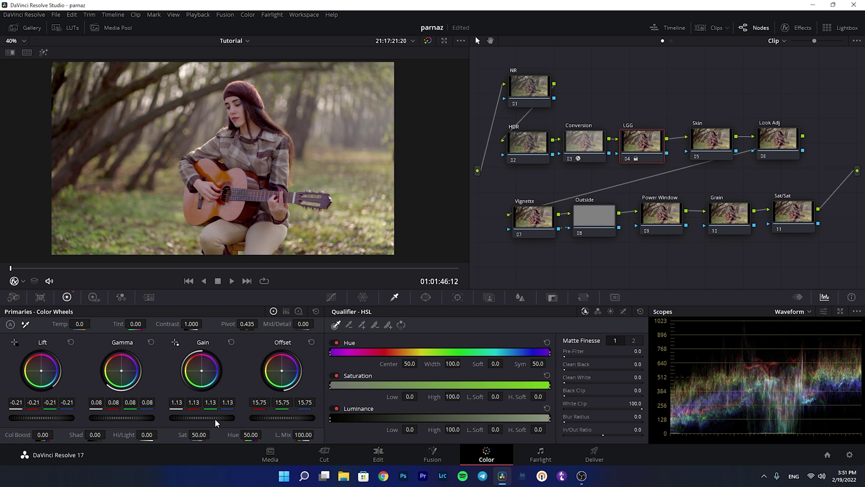
scroll(215, 418, "down", 7)
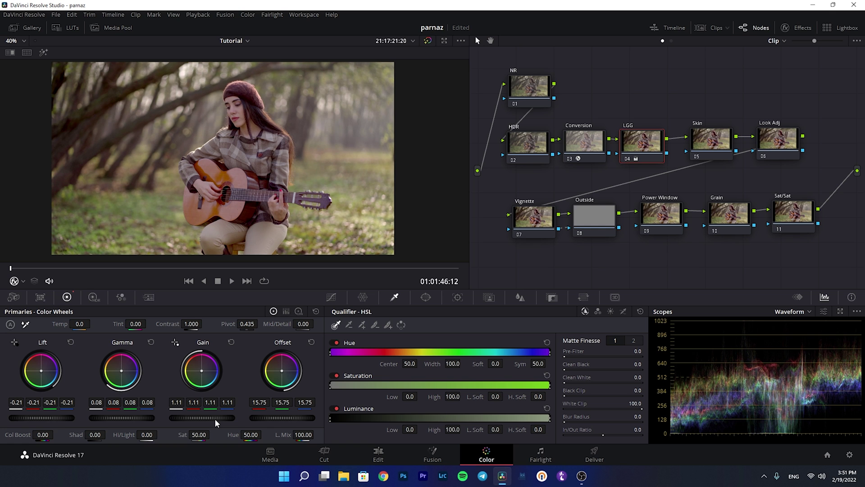
scroll(214, 418, "down", 1)
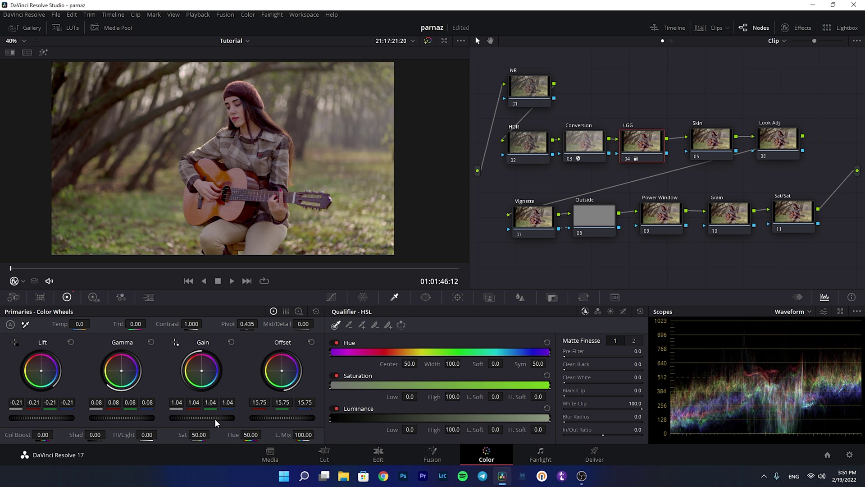
scroll(215, 419, "up", 6)
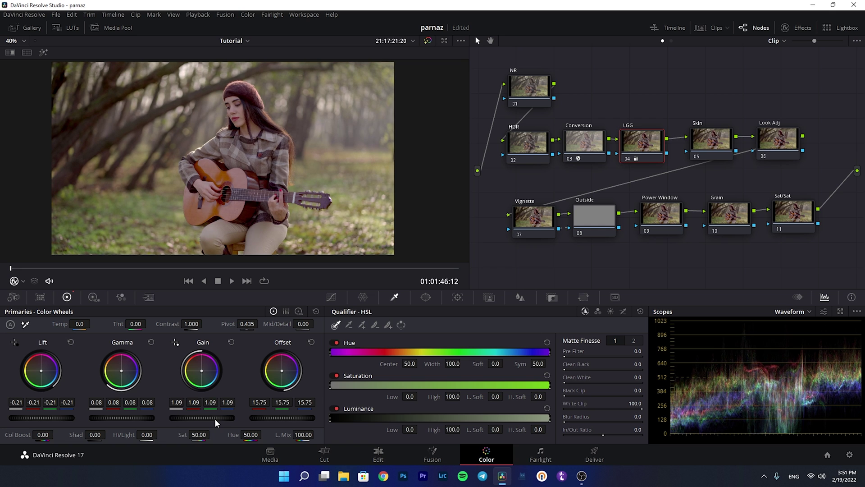
scroll(215, 418, "up", 2)
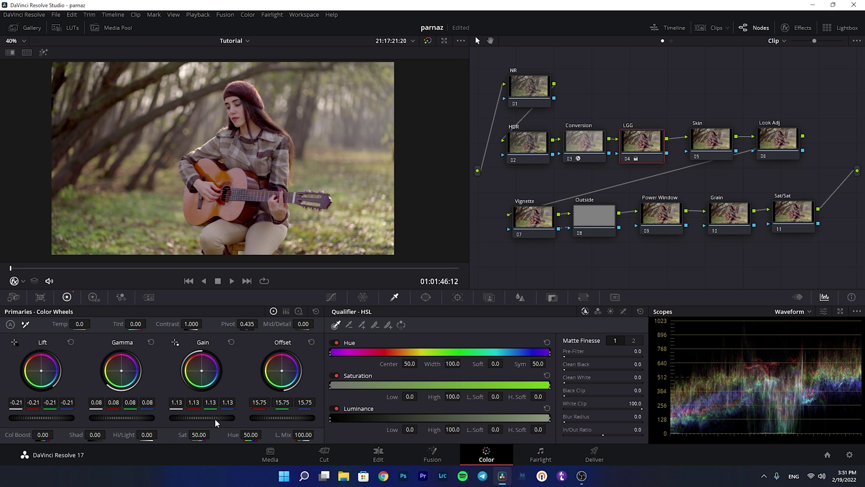
scroll(211, 417, "down", 1)
Step: Cool the LGG node's color temperature to -100 and set its saturation to 60
left_click_drag(63, 324, 47, 324)
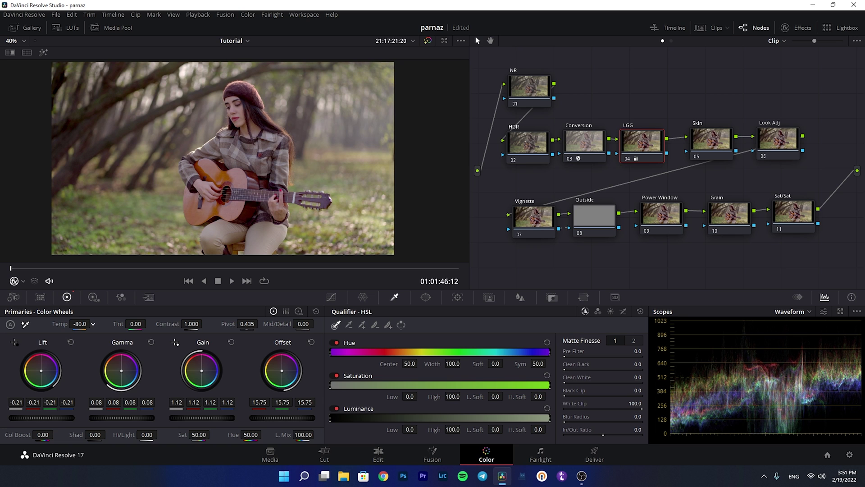
left_click_drag(62, 323, 54, 324)
left_click_drag(198, 434, 212, 433)
left_click(205, 434)
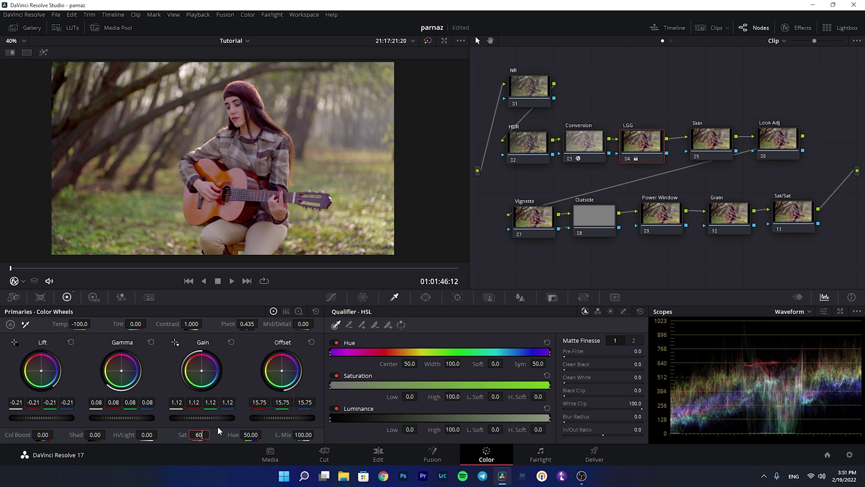
Step: Switch the primaries to log wheels and lower the LGG node's Shadow wheel to -0.04
left_click(299, 311)
scroll(263, 109, "up", 1)
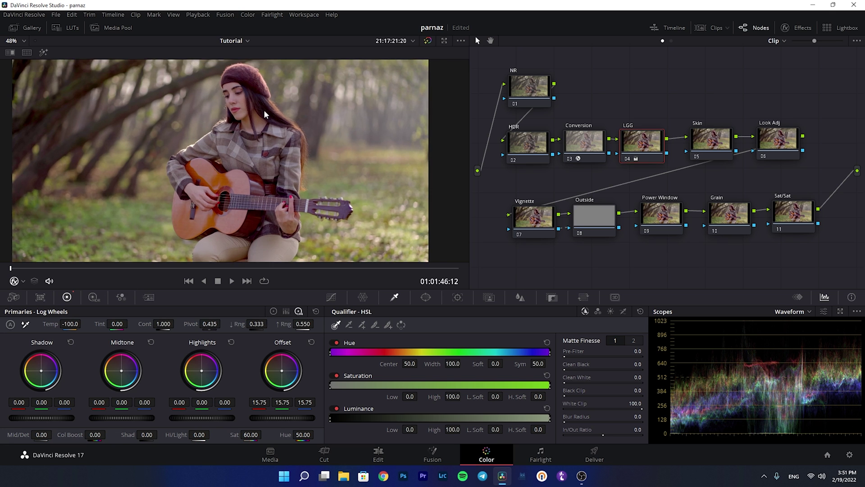
scroll(264, 110, "up", 6)
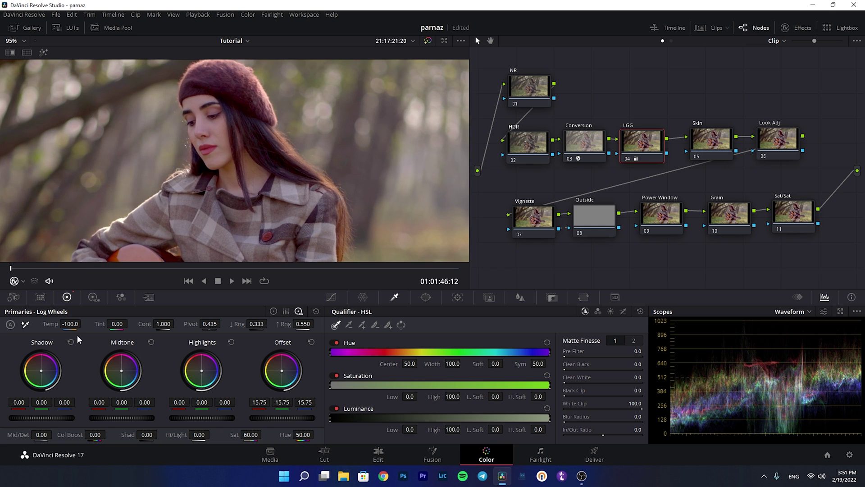
left_click_drag(50, 416, 49, 416)
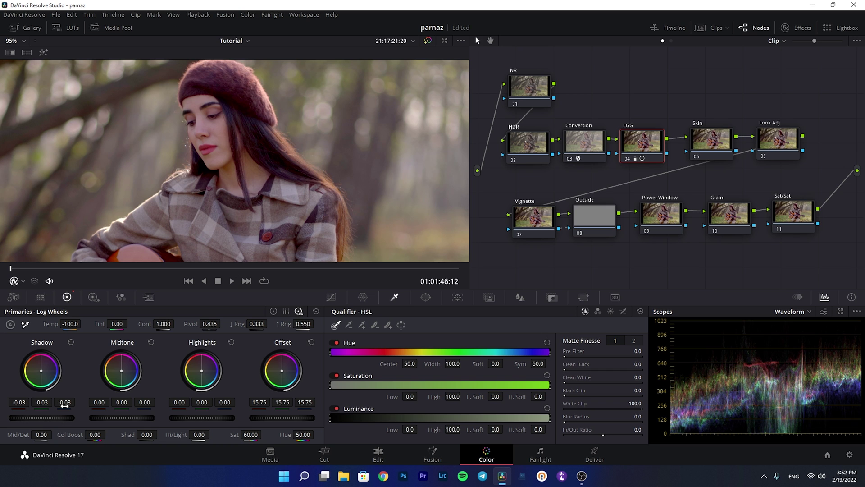
left_click(70, 341)
scroll(44, 418, "down", 4)
scroll(250, 126, "down", 6)
scroll(263, 139, "down", 2)
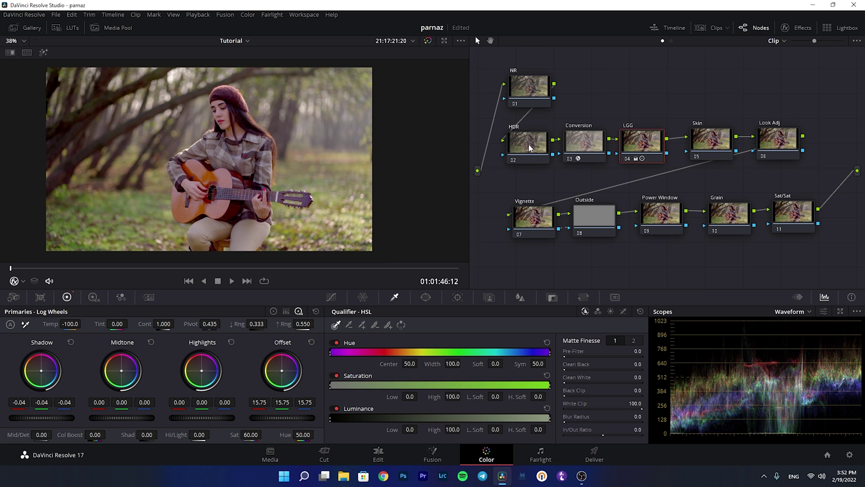
Step: Select the HDR node, show the clip thumbnails and copy the second clip's grade onto the first clip
left_click(532, 150)
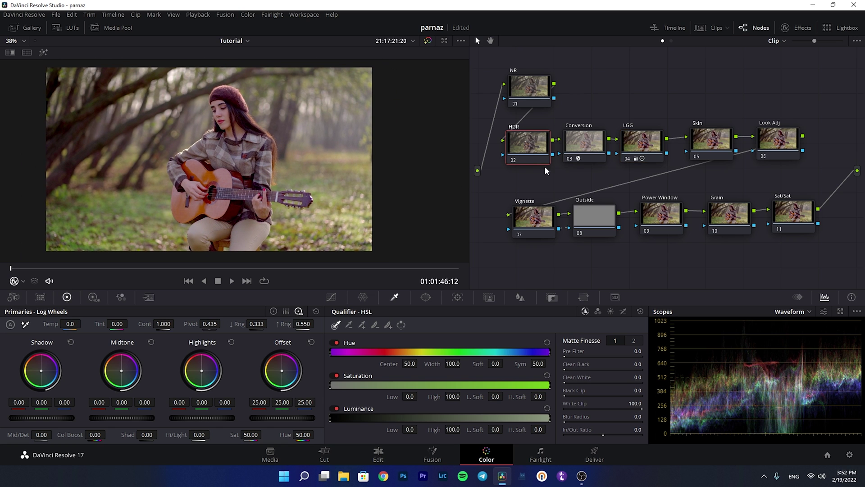
left_click(715, 28)
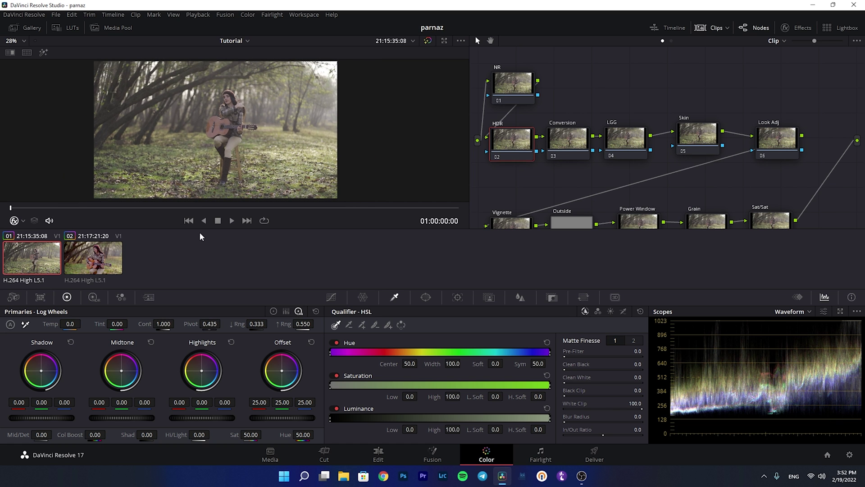
scroll(248, 102, "up", 1)
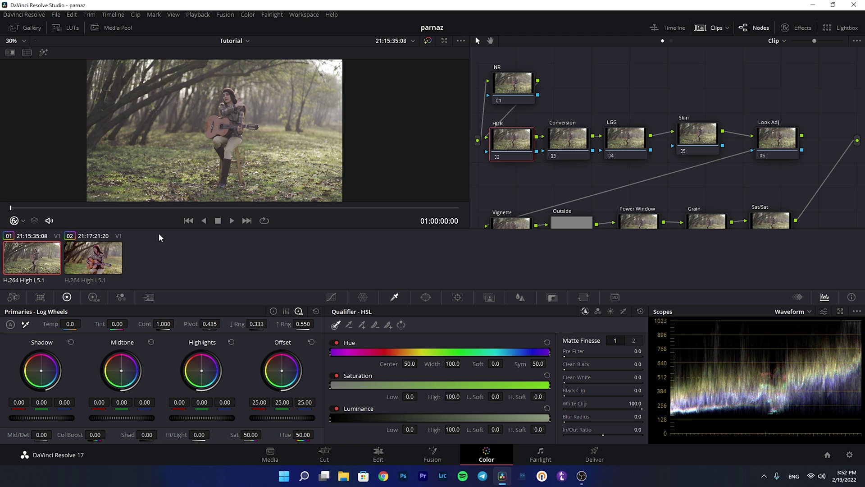
middle_click(101, 262)
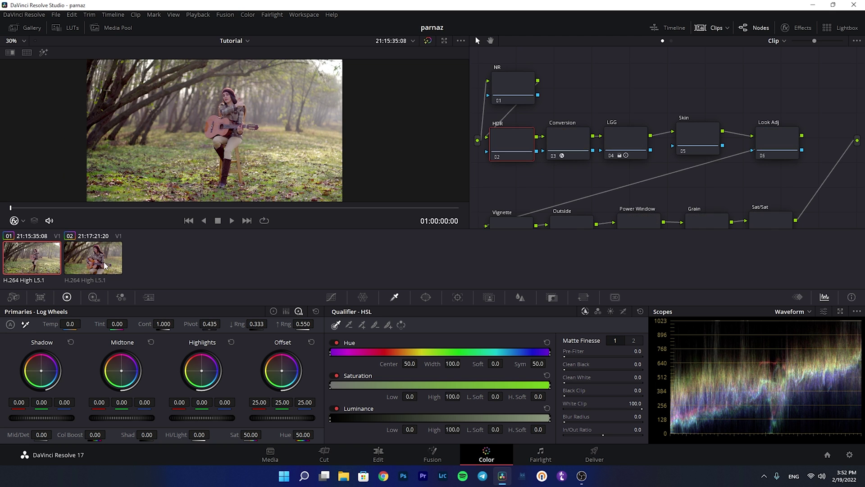
Step: Set the first clip's HDR node high range to 0.800 and lower its log Highlights to -0.76
scroll(348, 68, "up", 2)
scroll(349, 73, "up", 3)
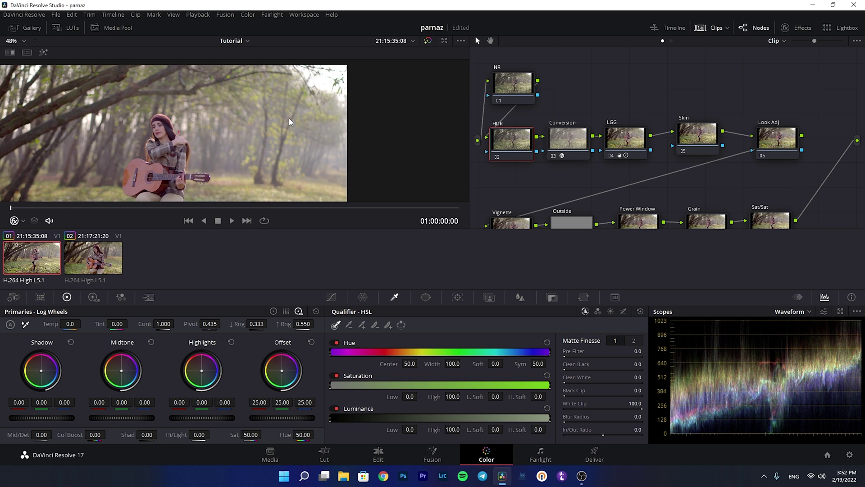
scroll(289, 118, "down", 4)
scroll(346, 81, "down", 1)
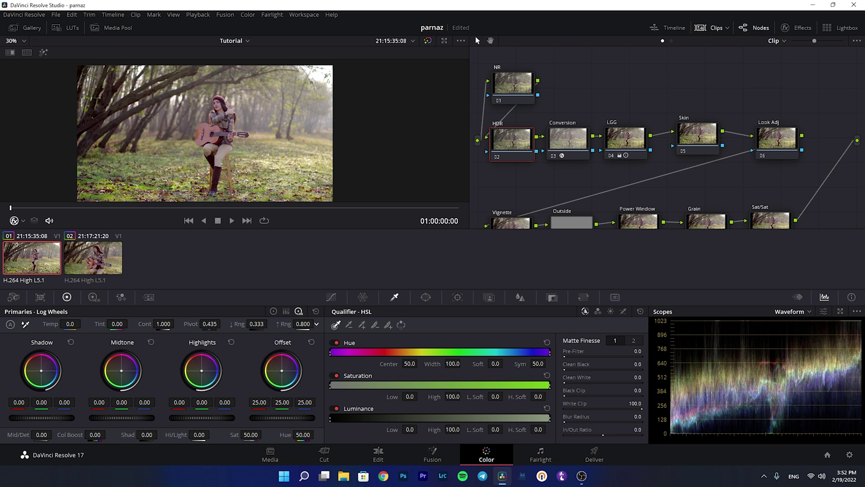
left_click_drag(221, 417, 174, 417)
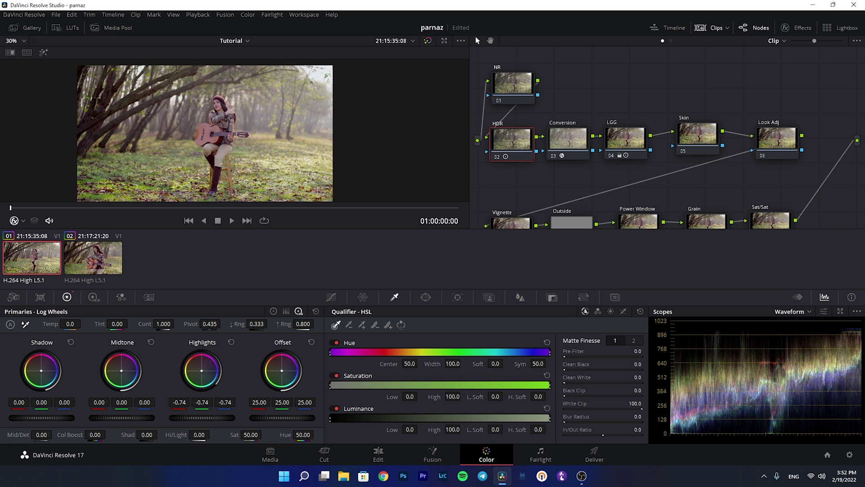
scroll(356, 86, "up", 5)
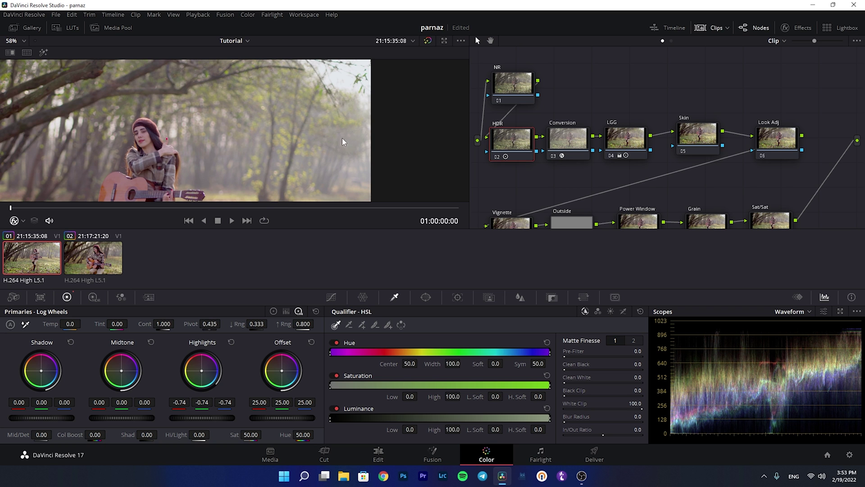
scroll(342, 138, "down", 5)
scroll(290, 115, "up", 1)
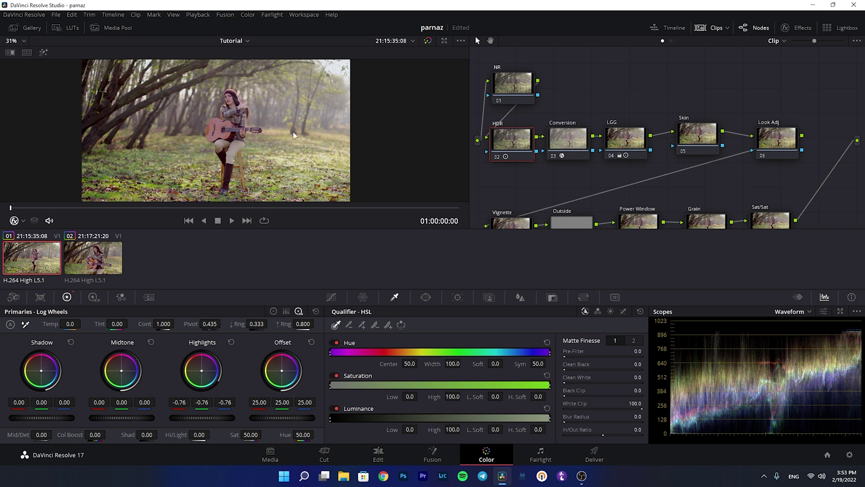
Step: Copy the first clip's grade onto the second clip and compare the two clips
left_click(113, 270)
scroll(314, 105, "down", 2)
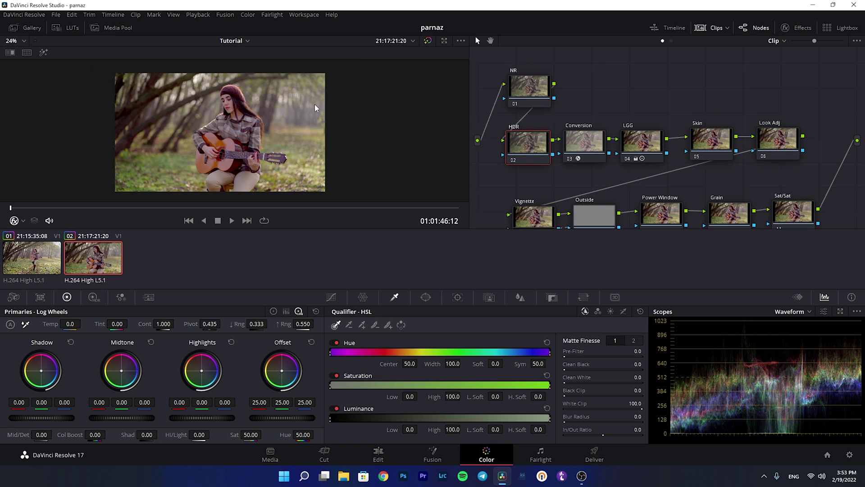
scroll(242, 128, "up", 1)
middle_click(35, 265)
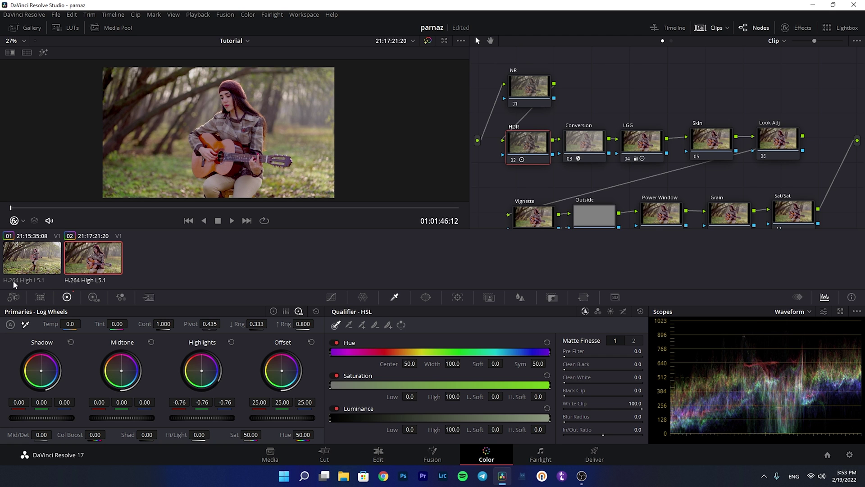
left_click(51, 273)
left_click(95, 252)
Step: On the second clip's Skin node, sample the woman's facial skin with the HSL qualifier and turn on the highlight view
left_click(711, 150)
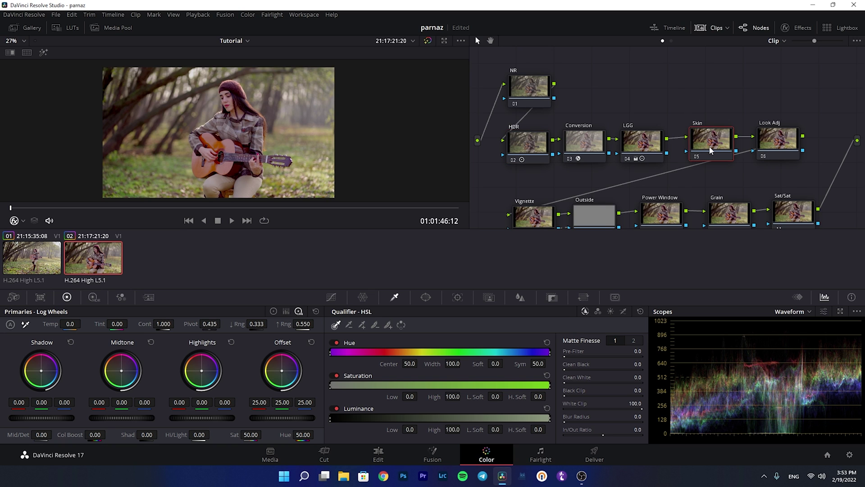
left_click(704, 27)
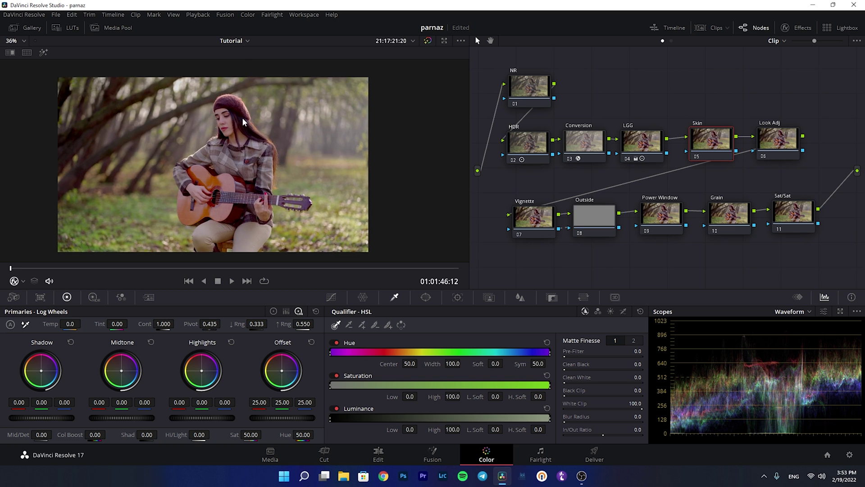
scroll(242, 117, "up", 6)
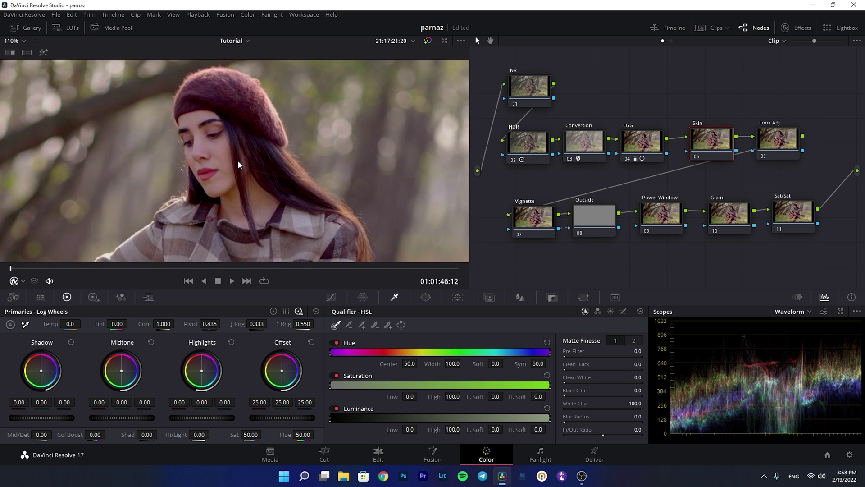
scroll(232, 156, "up", 1)
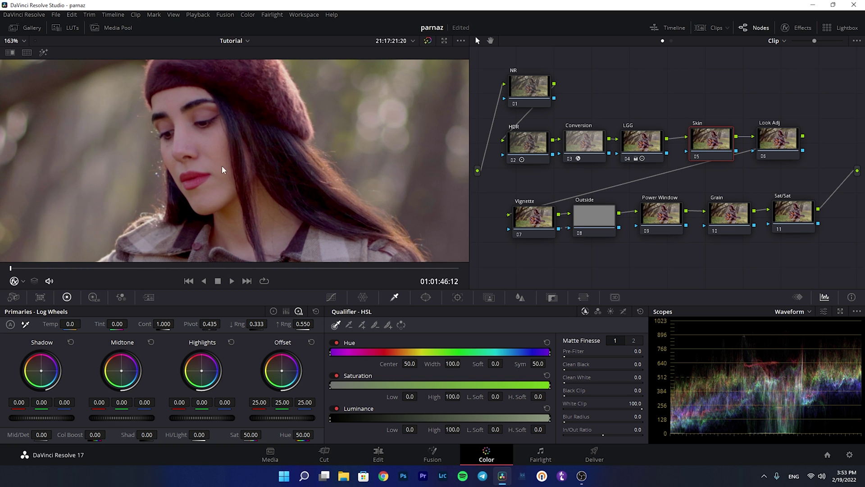
scroll(222, 166, "down", 4)
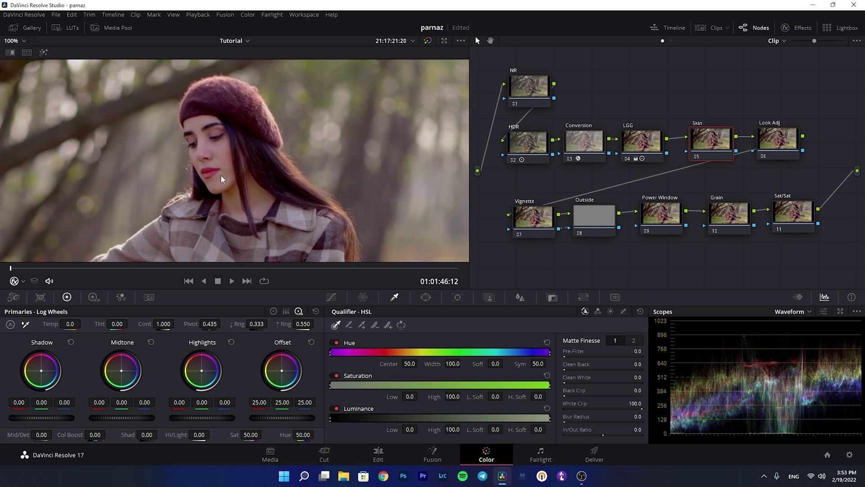
scroll(222, 180, "up", 2)
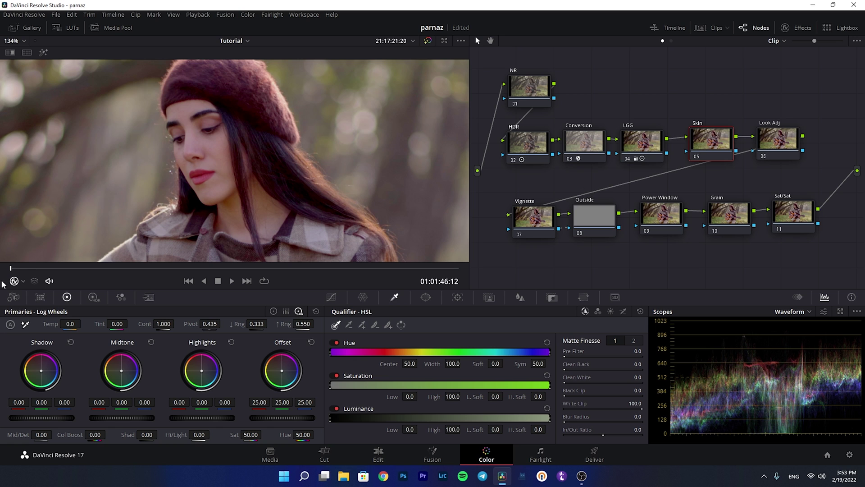
left_click(23, 281)
left_click(37, 307)
left_click(212, 141)
left_click(43, 52)
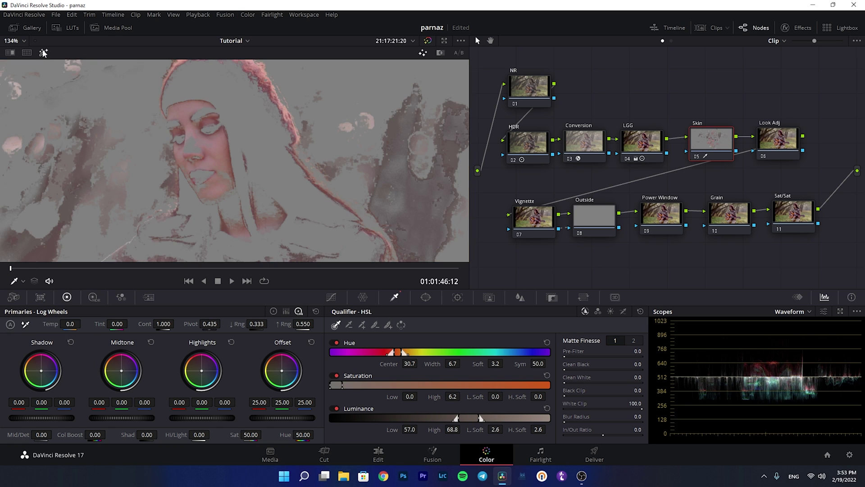
Step: Adjust the skin qualifier's hue to center 30.5 and width 7.9, and lower the saturation high limit to 5.4
scroll(278, 194, "down", 2)
scroll(278, 194, "down", 1)
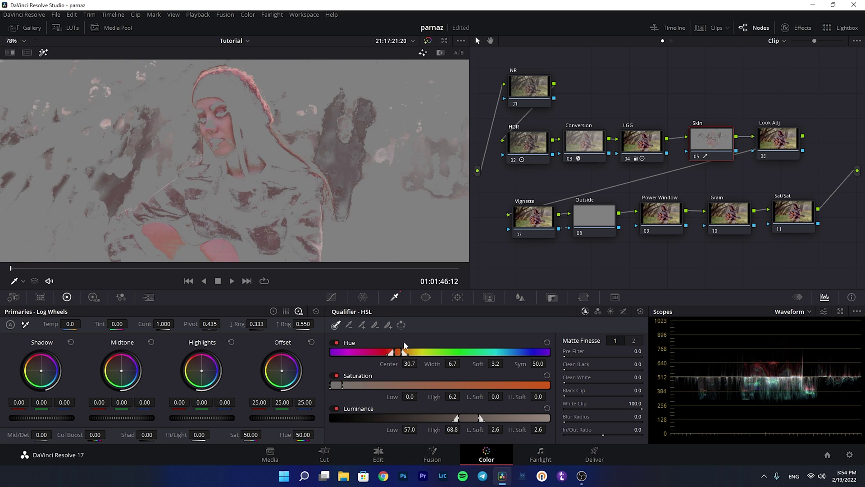
left_click_drag(396, 352, 397, 354)
left_click_drag(342, 384, 340, 384)
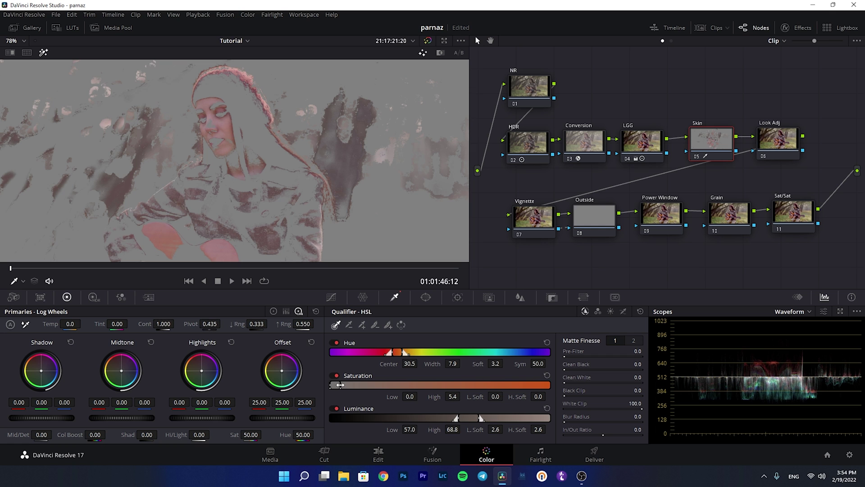
left_click_drag(402, 352, 401, 352)
key("ctrl+minus")
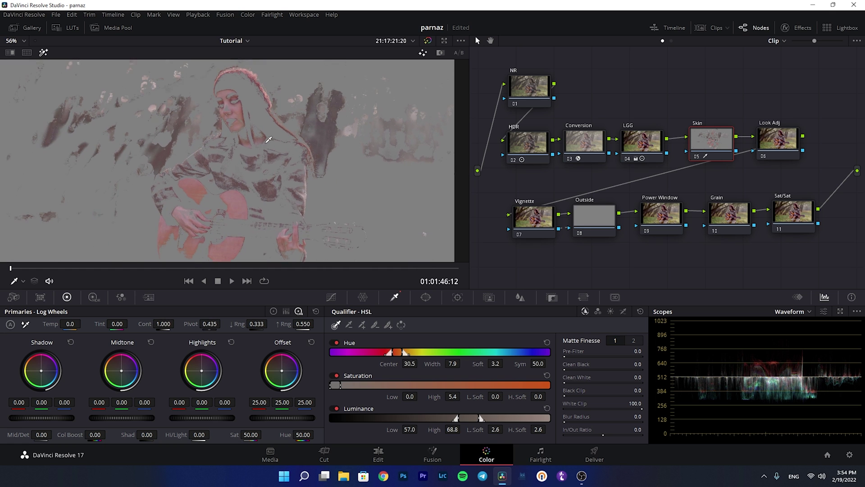
Step: Raise the skin qualifier's luminance high limit to 71.0 and widen its hue range to 14.4, centered at 31.2
left_click_drag(481, 417, 486, 417)
scroll(290, 131, "up", 6)
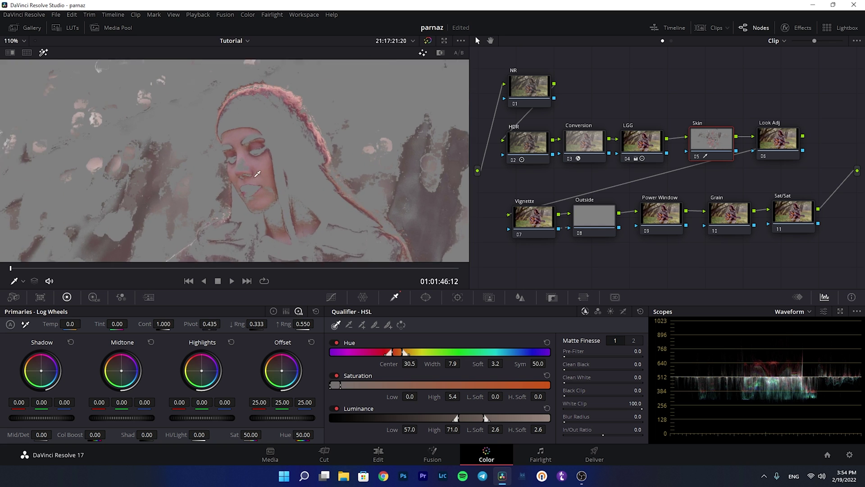
mouse_move(402, 351)
left_mouse_down()
mouse_move(411, 352)
mouse_move(400, 354)
left_mouse_up()
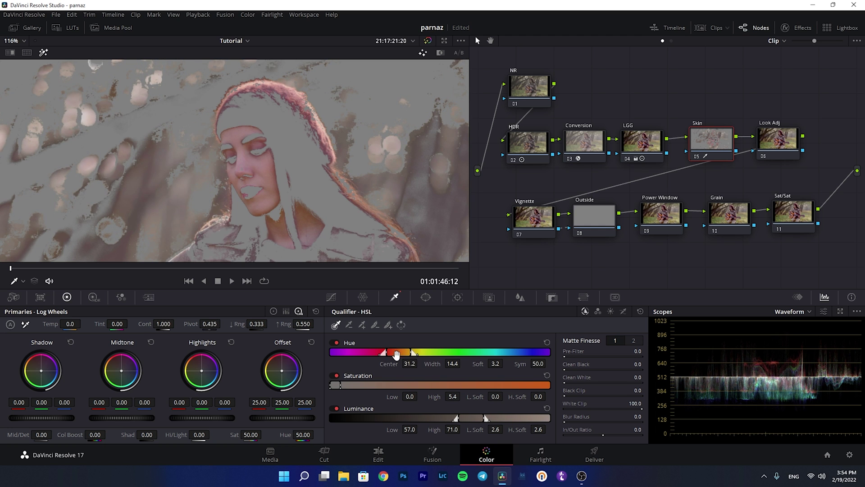
scroll(304, 227, "down", 4)
scroll(304, 227, "down", 5)
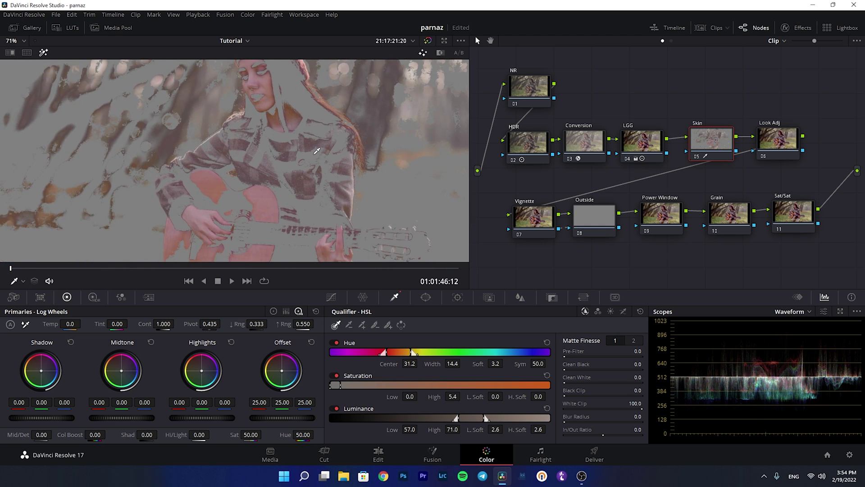
scroll(273, 189, "up", 1)
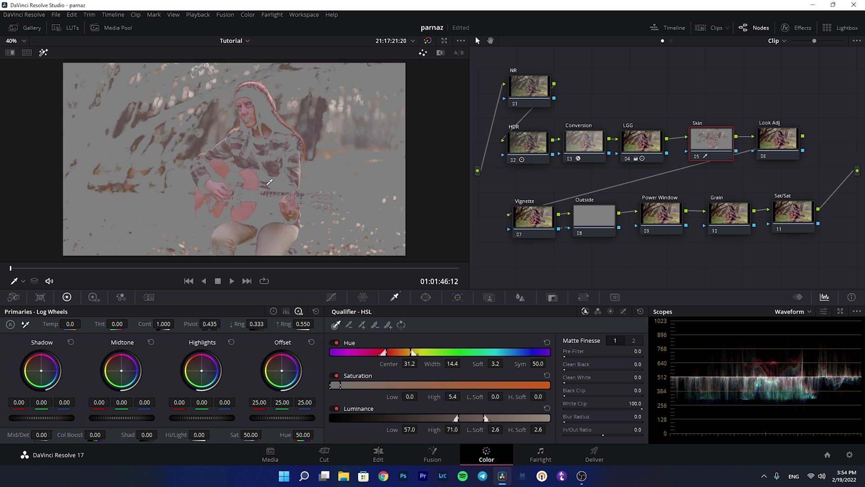
Step: Refine the skin matte with Clean Black 18.0, Clean White 11.8 and Blur Radius 38.8, and turn off the highlight view
left_click_drag(565, 368, 583, 383)
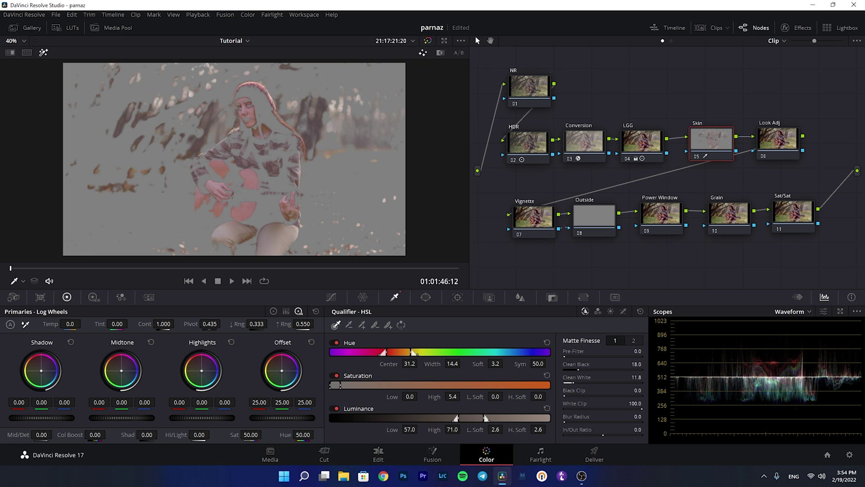
left_click_drag(569, 416, 586, 416)
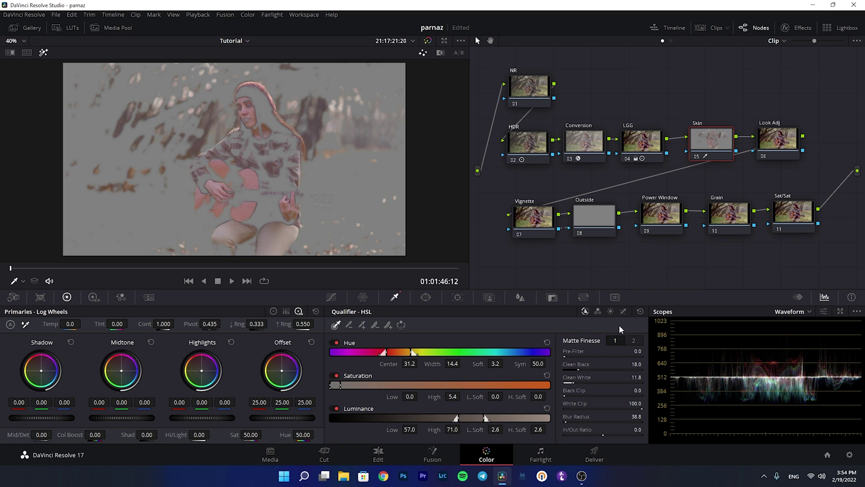
left_click(44, 52)
Step: Switch the scope from waveform to vectorscope
scroll(324, 154, "up", 8)
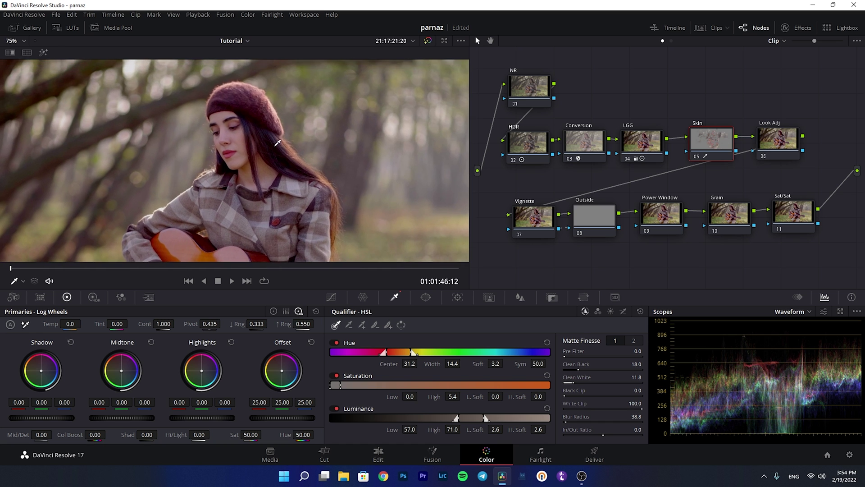
left_click(793, 311)
left_click(805, 344)
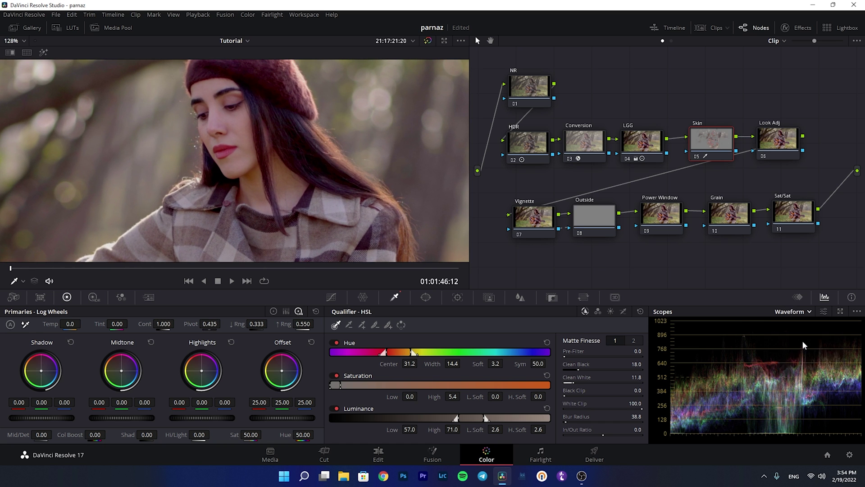
Step: Isolate the qualified skin with the highlight view, set the Skin node's hue to 47, and restore the full picture
left_click(43, 52)
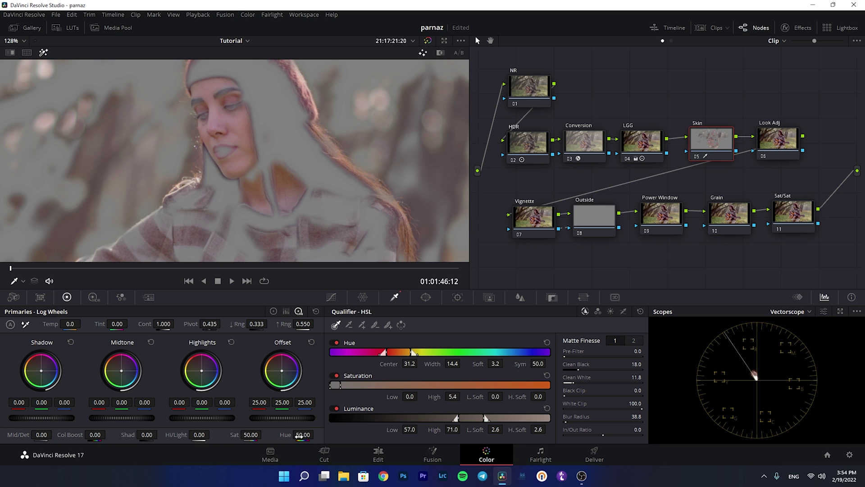
left_click_drag(303, 435, 317, 435)
double_click(311, 434)
type("47")
key("Return")
left_click(44, 52)
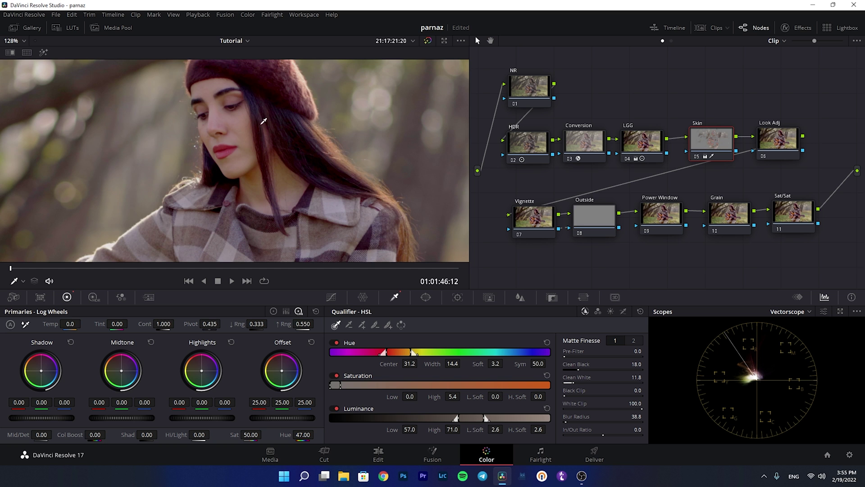
Step: Set the Skin node's hue to 47.50
scroll(262, 121, "up", 3)
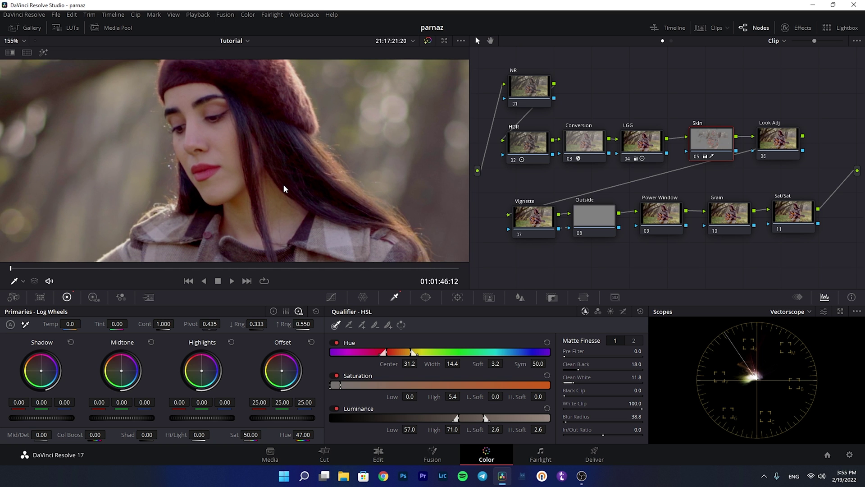
key("ctrl+e")
left_click(672, 7)
scroll(227, 145, "down", 2)
scroll(223, 154, "up", 2)
left_click(309, 435)
key("BackSpace")
key("BackSpace")
type("50")
scroll(286, 199, "up", 4)
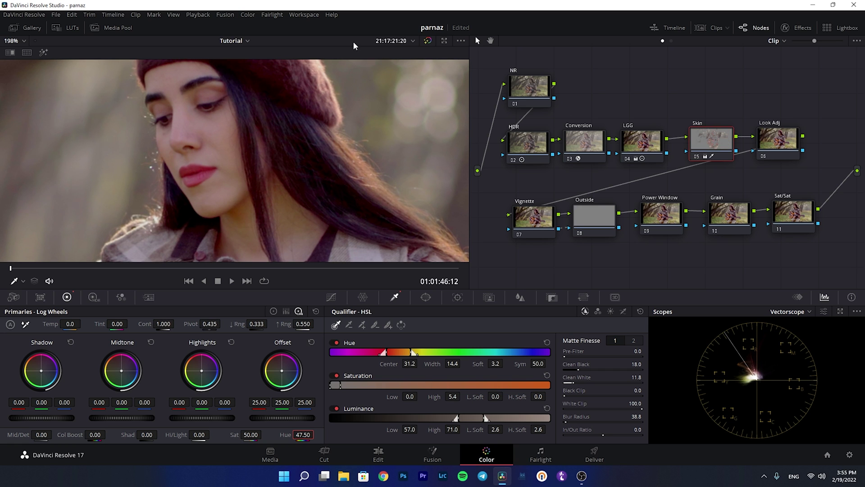
Step: Set the Skin node's hue to 48.00 with the qualified skin isolated, and compare the full picture with the node off and on
left_click(43, 53)
left_click_drag(303, 434, 317, 434)
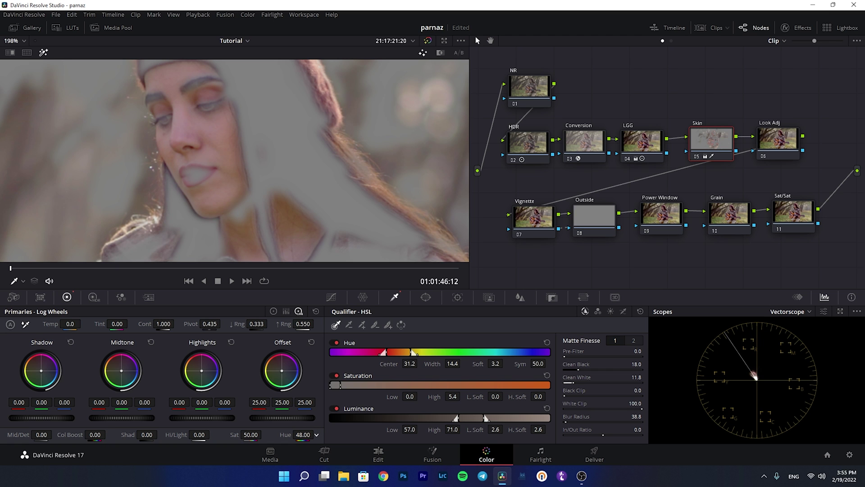
left_click(43, 53)
key("ctrl+d")
key("ctrl+d")
scroll(284, 173, "down", 3)
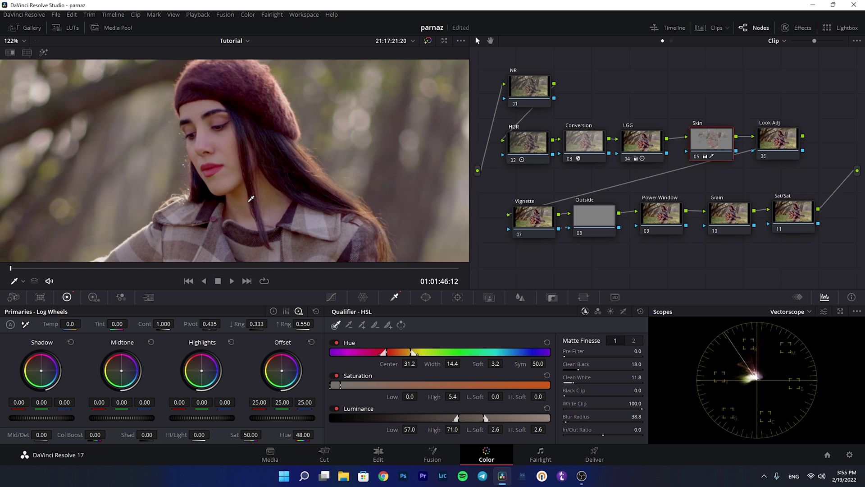
scroll(243, 167, "down", 10)
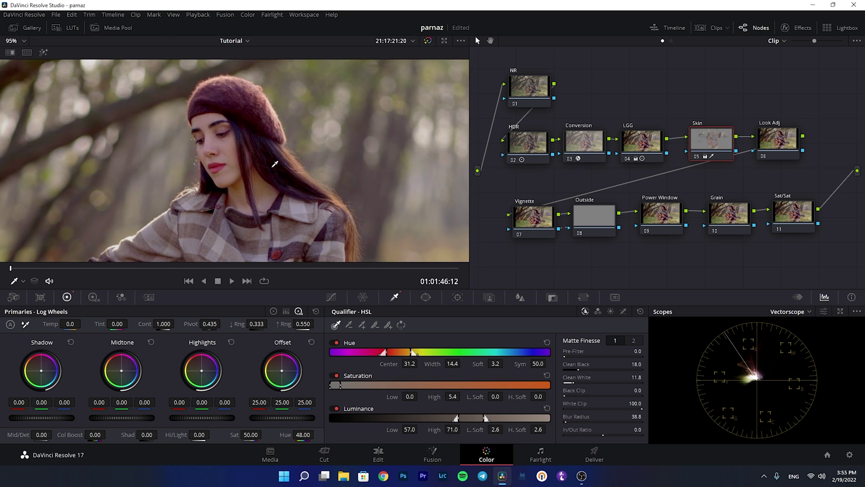
scroll(264, 193, "down", 4)
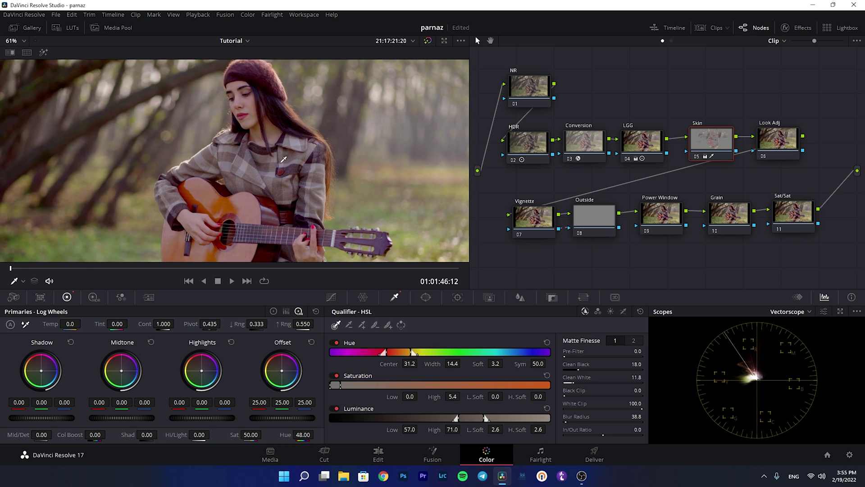
scroll(278, 165, "down", 2)
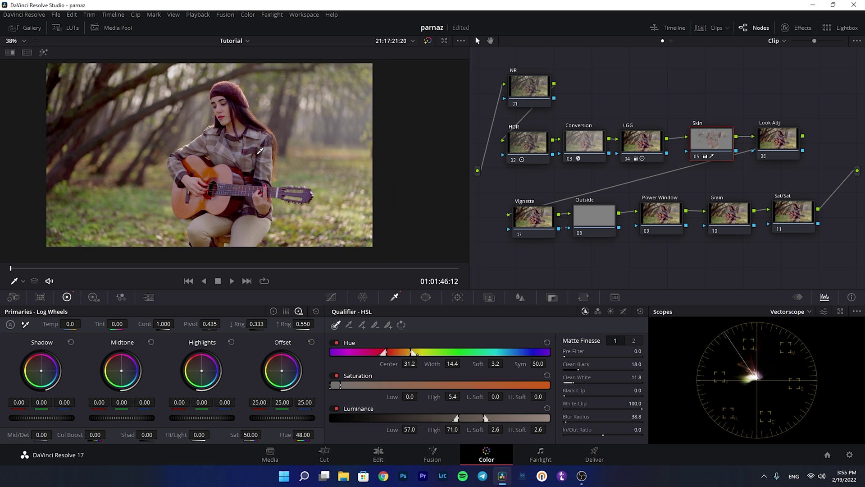
Step: Using colour bars on the Look Adj node, set gamma to red -0.02, green -0.02 and blue -0.05, and save the project
left_click(780, 145)
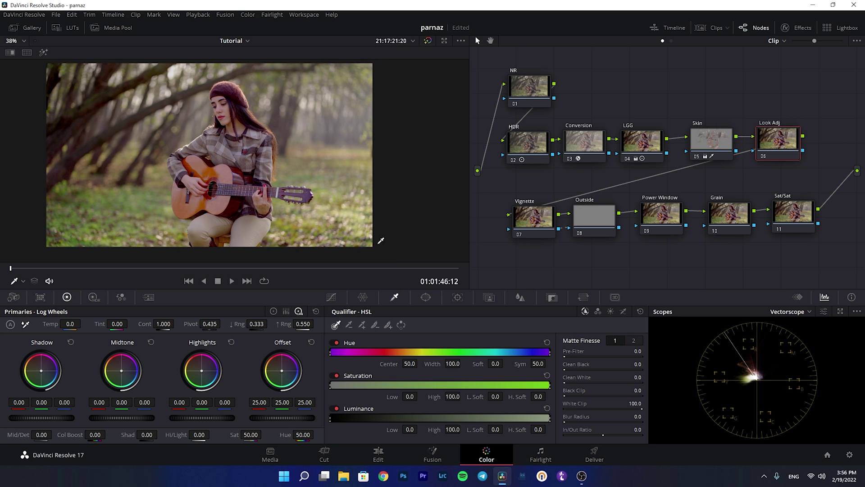
left_click(285, 311)
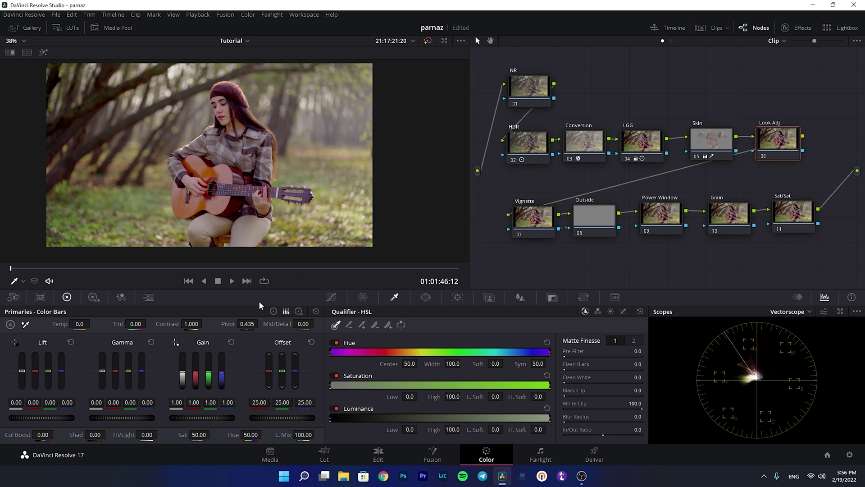
scroll(249, 133, "down", 4)
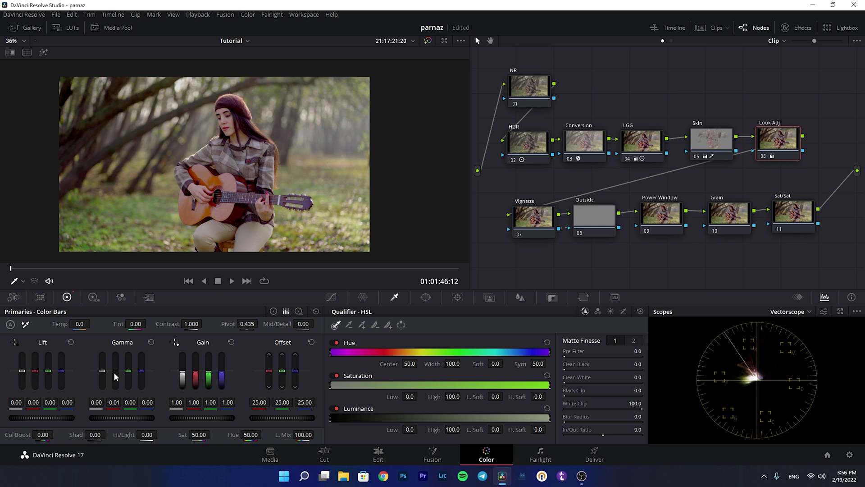
left_click_drag(116, 377, 116, 378)
left_click_drag(128, 372, 129, 373)
left_click(141, 372)
left_click(142, 373)
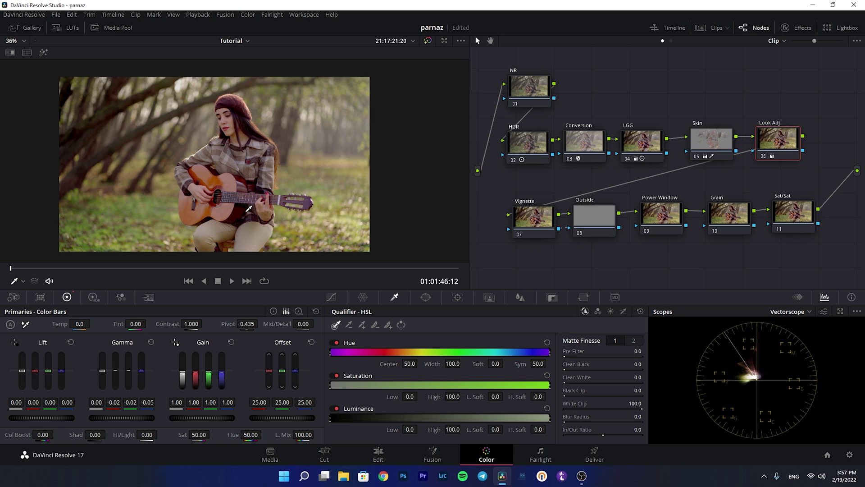
key("ctrl+s")
Step: Set the Look Adj node's lift to red -0.01, green -0.01 and blue -0.02
left_click_drag(35, 372, 35, 372)
left_click_drag(48, 371, 47, 373)
left_click_drag(60, 371, 61, 371)
left_click_drag(60, 372, 61, 372)
Step: Set the Look Adj node's gain to red 0.98 and blue 1.05, and check the picture full screen
left_click_drag(221, 373, 222, 374)
left_click(231, 343)
left_click_drag(195, 375, 196, 377)
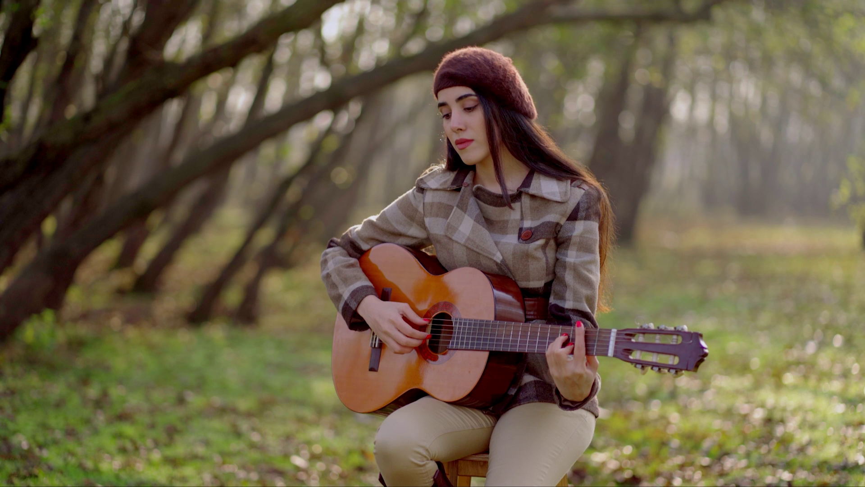
mouse_move(357, 188)
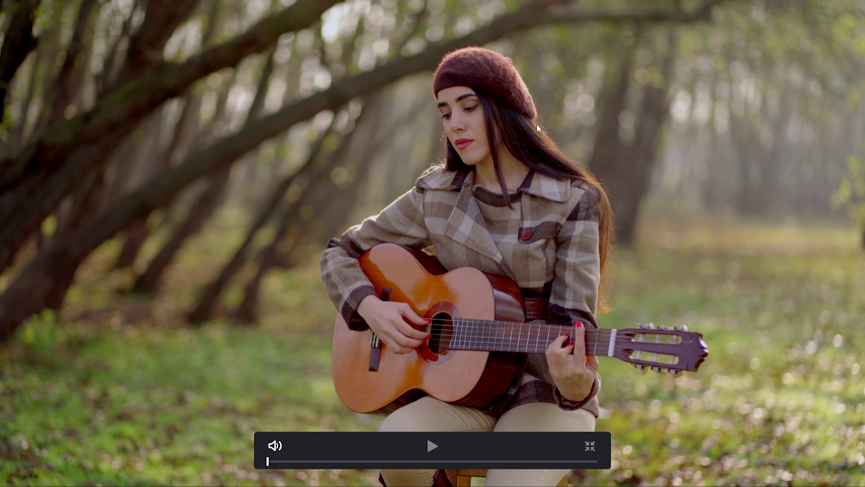
key("Escape")
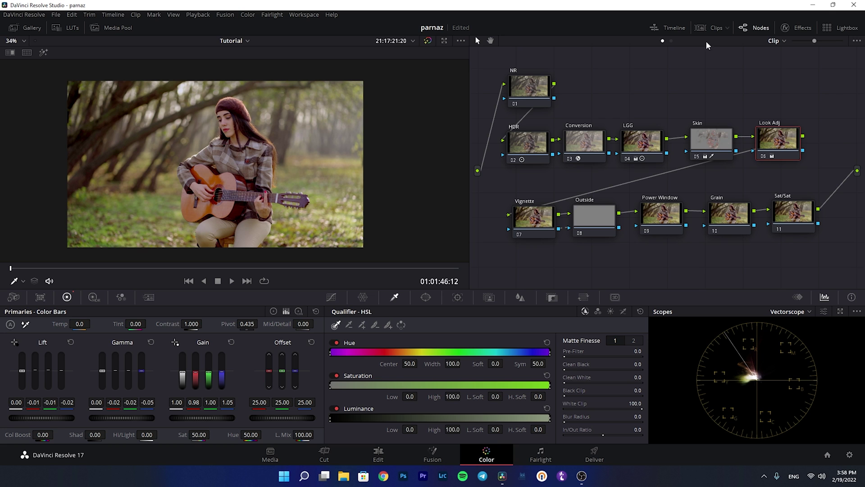
Step: Add a circle window to the Vignette node and stretch it to the frame edges, about size 61 and aspect 72
left_click(543, 229)
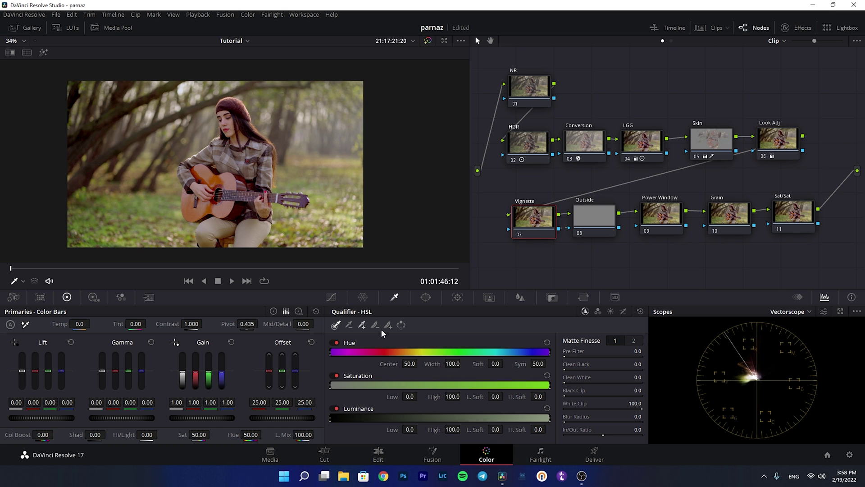
left_click(426, 297)
left_click(344, 369)
scroll(255, 163, "down", 2)
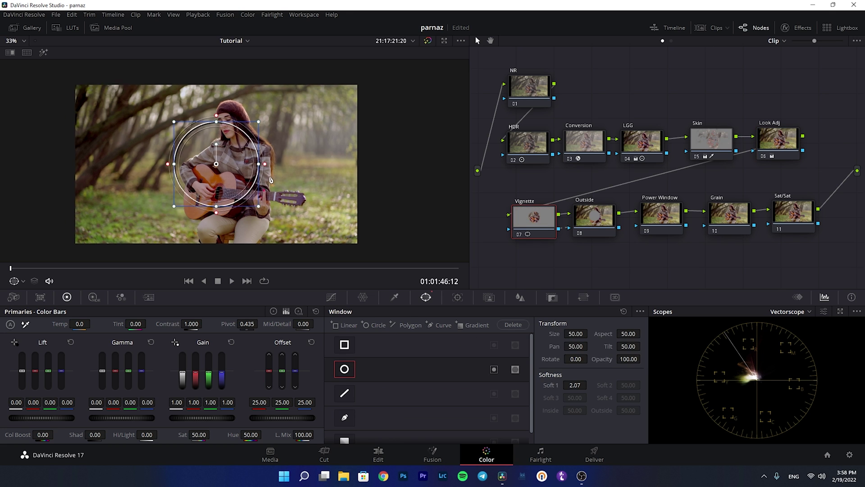
left_click_drag(255, 163, 346, 172)
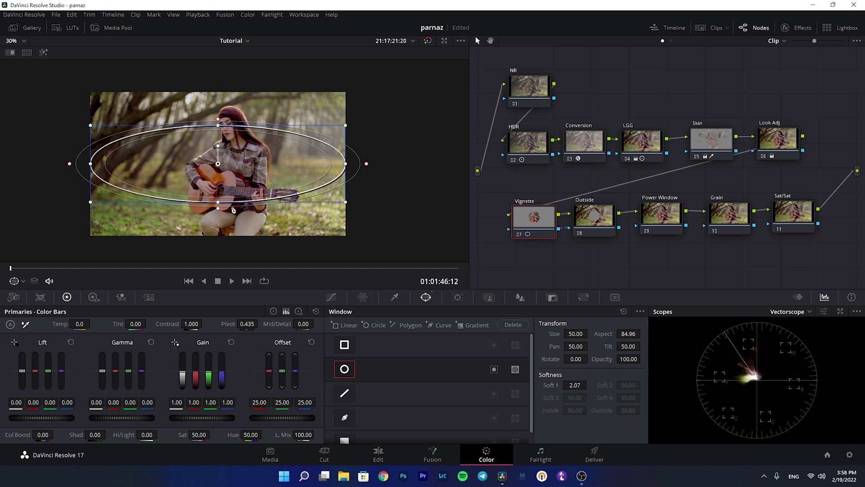
left_click_drag(218, 202, 227, 239)
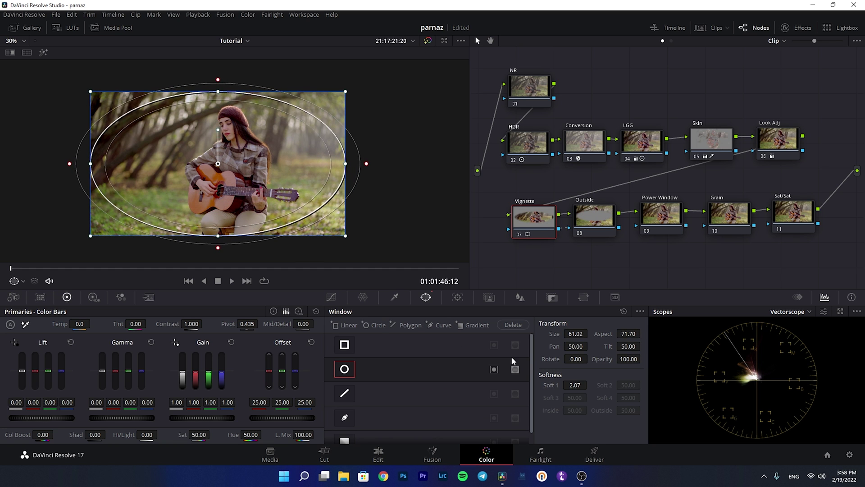
Step: Set the vignette window's softness to 7.81, invert the window and isolate its area with the highlight view
left_click_drag(575, 384, 599, 384)
left_click(495, 368)
left_click(43, 52)
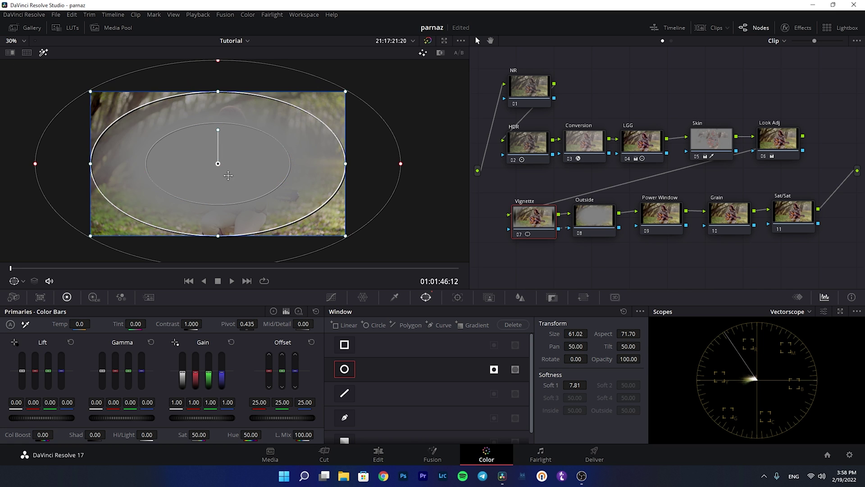
left_click_drag(244, 182, 242, 180)
Step: Turn off the highlight view and darken the vignette by pulling down the midtones of the Vignette node's custom curve
left_click(333, 297)
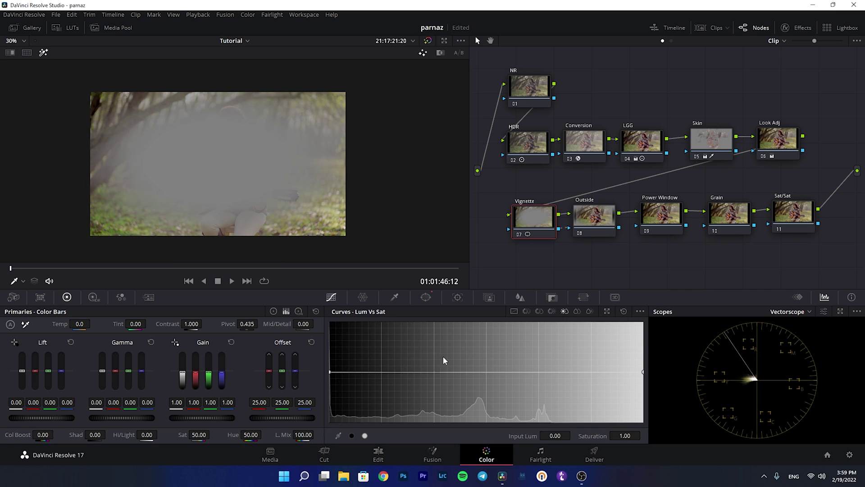
left_click(514, 312)
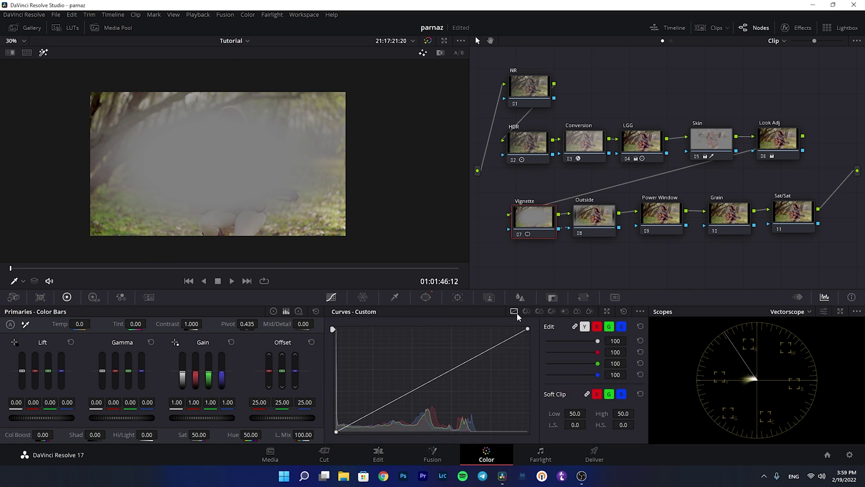
left_click(44, 53)
left_click_drag(433, 375, 434, 388)
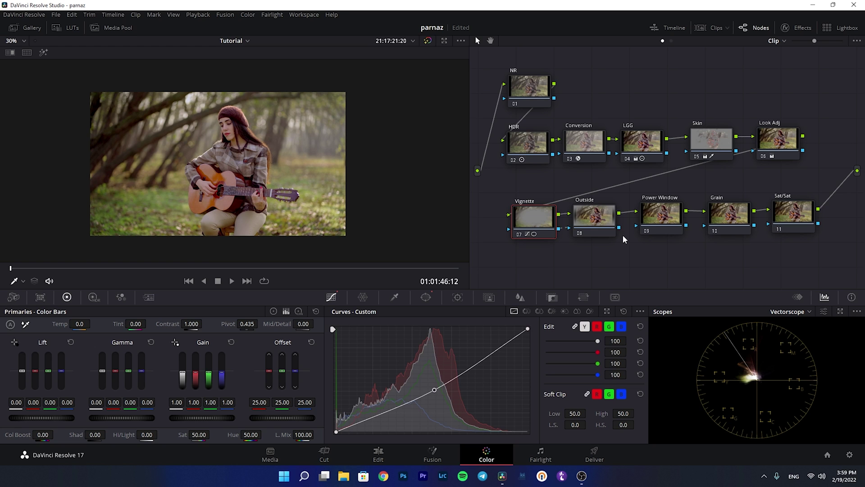
Step: Slightly raise the midtones of the Outside node's custom curve, check full screen, and compare with the Vignette and Outside nodes off and on
left_click(599, 225)
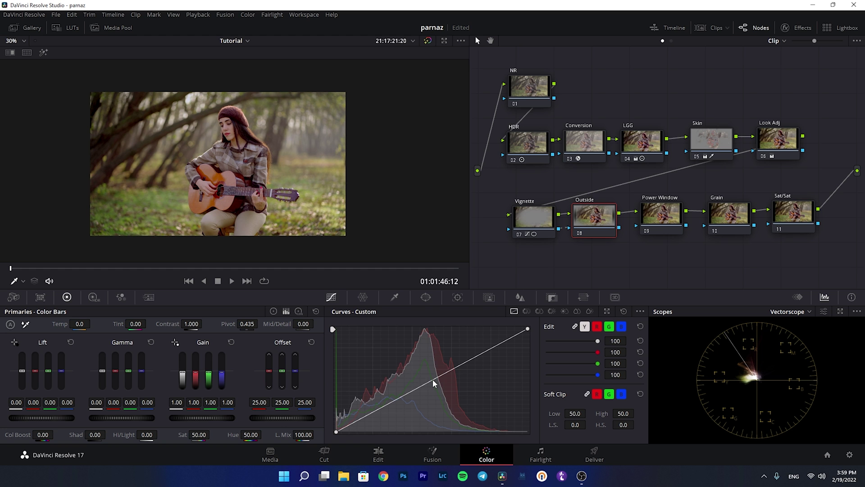
left_click_drag(432, 379, 432, 375)
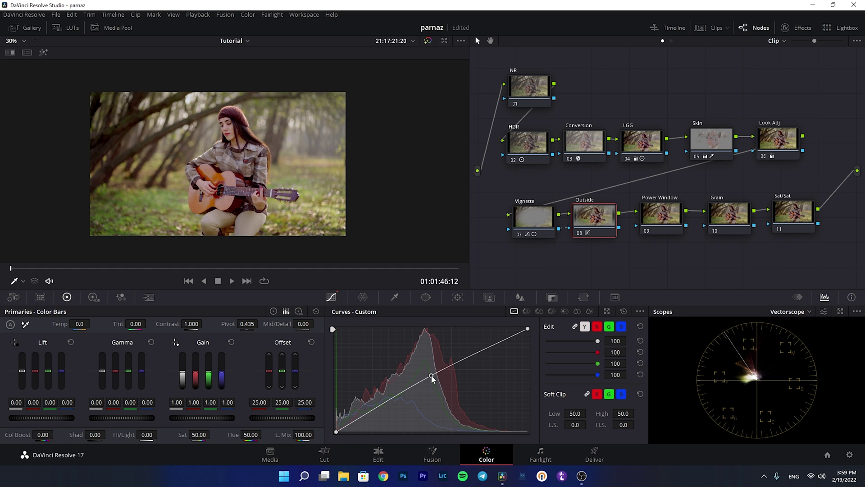
key("ctrl+f")
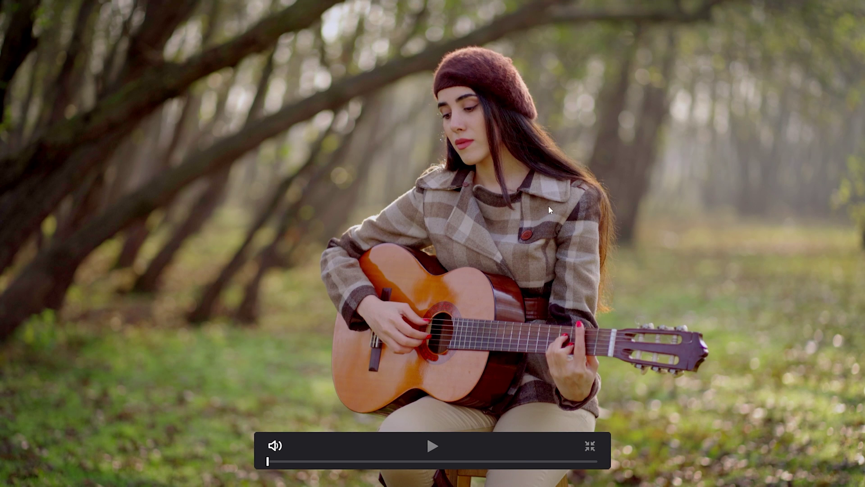
key("ctrl+f")
left_click(532, 225)
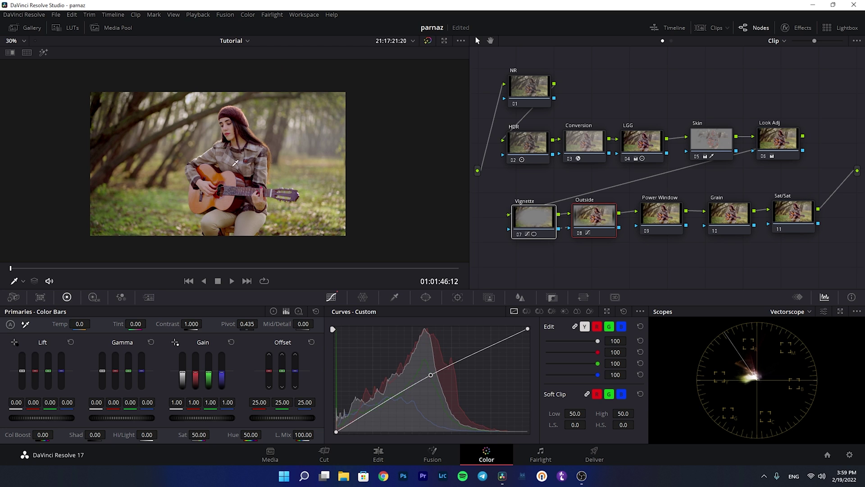
scroll(287, 138, "up", 2)
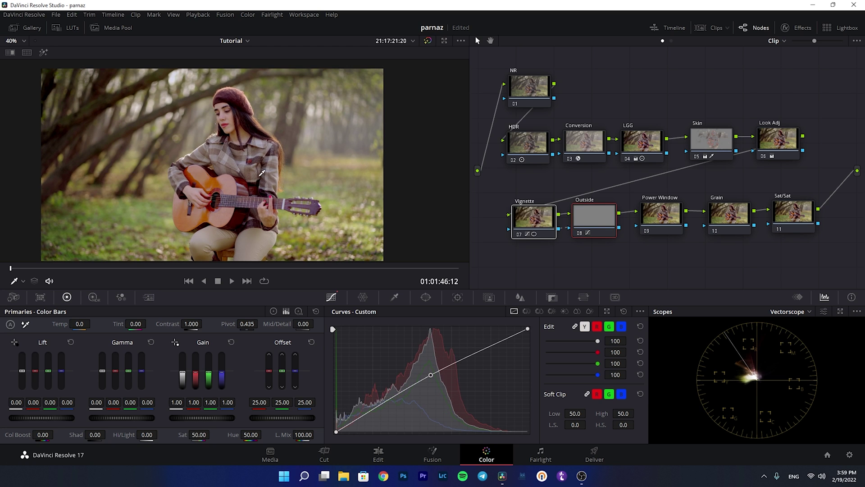
scroll(291, 148, "down", 1)
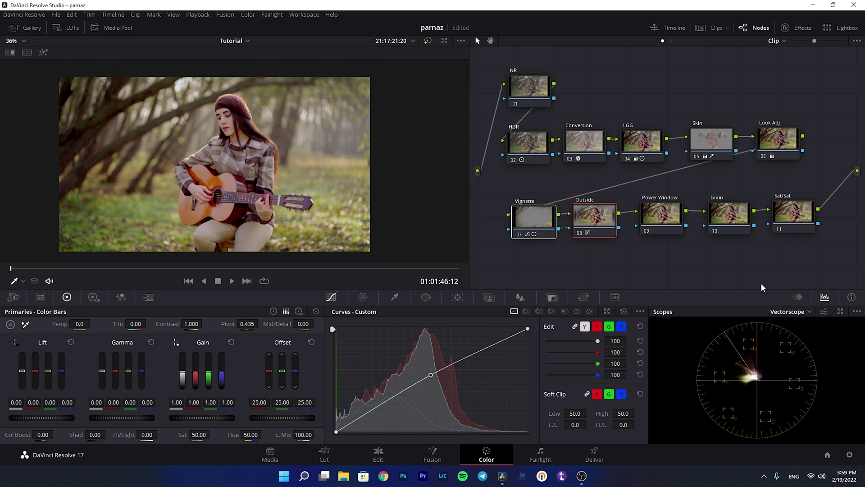
Step: Select the Power Window node, show the clip thumbnails, and view the first clip before returning to the second
left_click(665, 218)
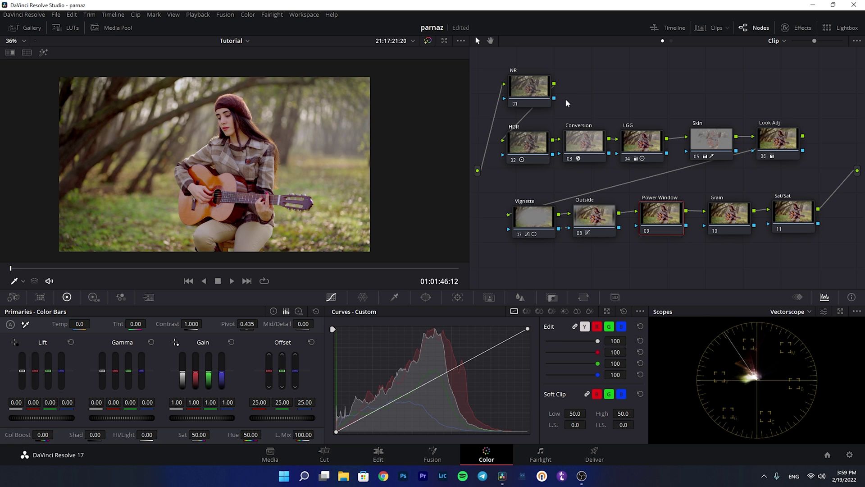
left_click(705, 27)
left_click(32, 261)
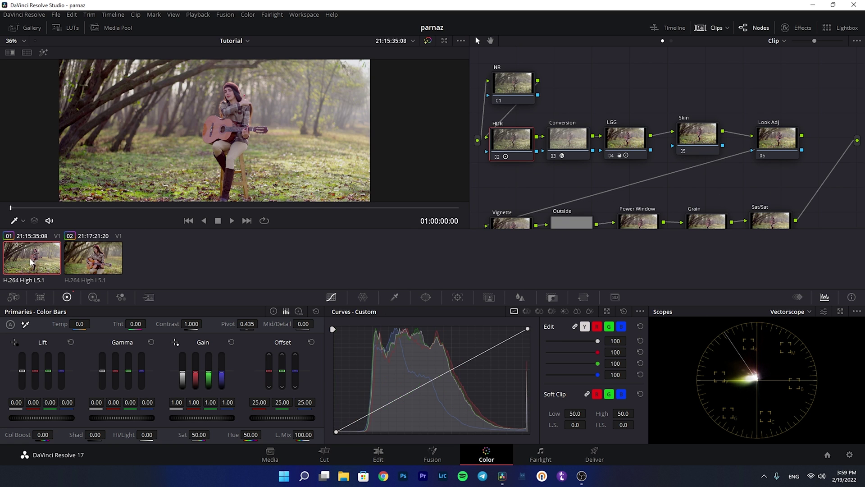
left_click(110, 268)
scroll(311, 135, "down", 2)
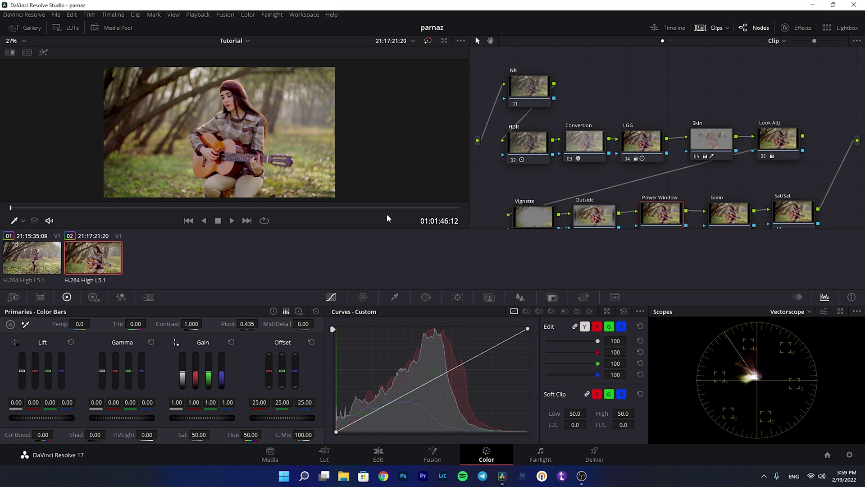
Step: Add a gradient window to the Power Window node with pan 58.79, tilt 46.07, rotation 138.62 and softness 8.35, and isolate its area with the highlight view
left_click(429, 299)
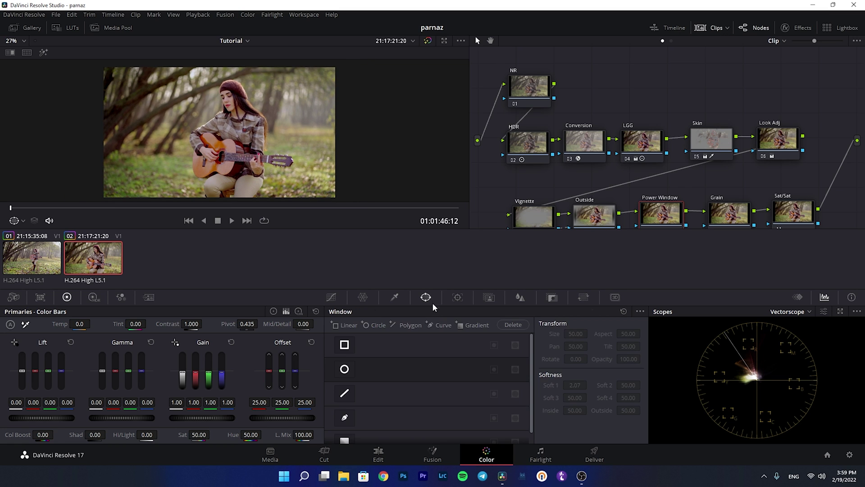
scroll(348, 418, "down", 1)
left_click(344, 430)
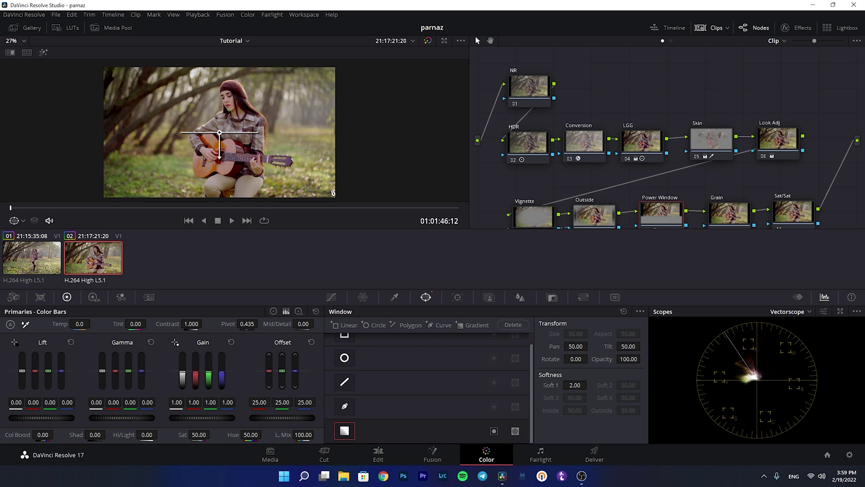
left_click_drag(219, 156, 238, 95)
left_click(43, 52)
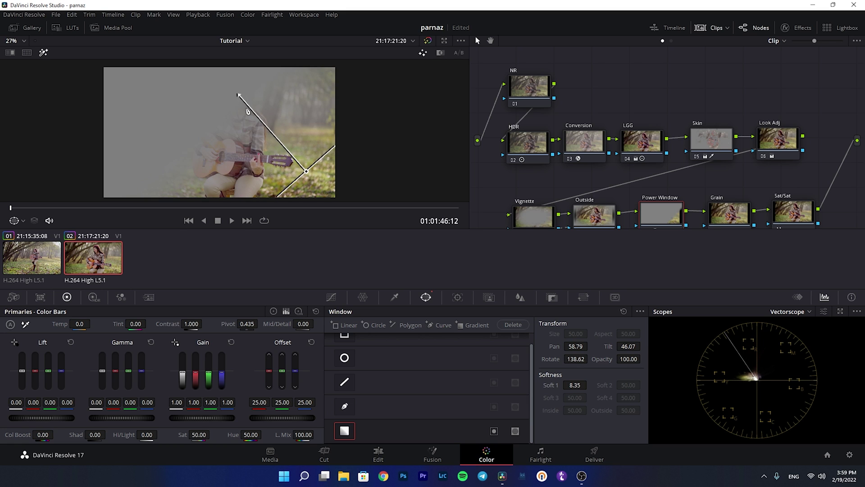
scroll(293, 113, "down", 2)
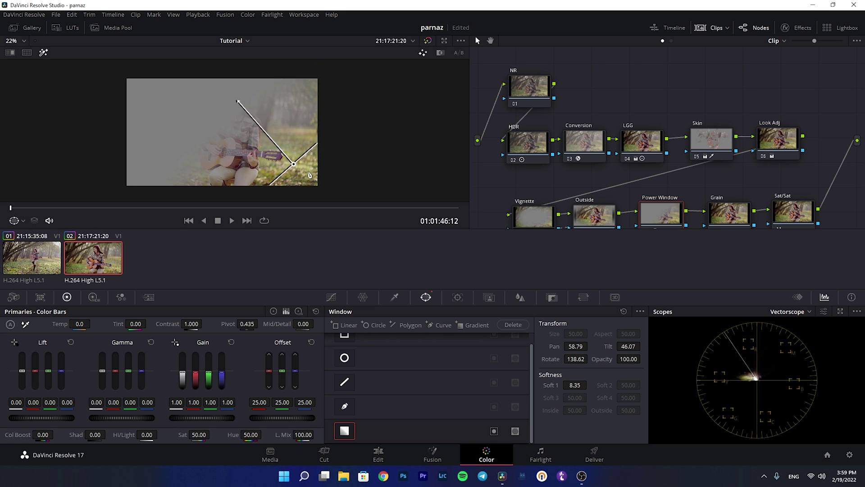
Step: Hide the clip thumbnails, move the gradient window to pan 62.12 and tilt 43.16, and turn off the highlight view
left_click(716, 31)
left_click_drag(293, 195, 321, 219)
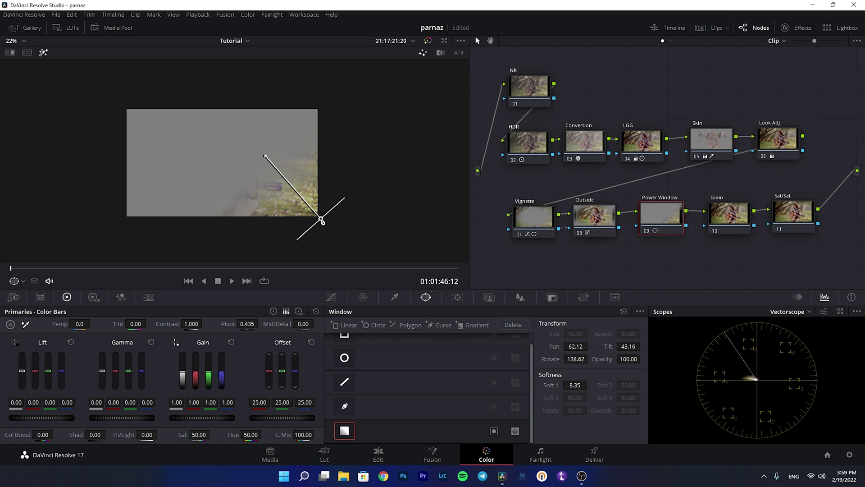
left_click(45, 53)
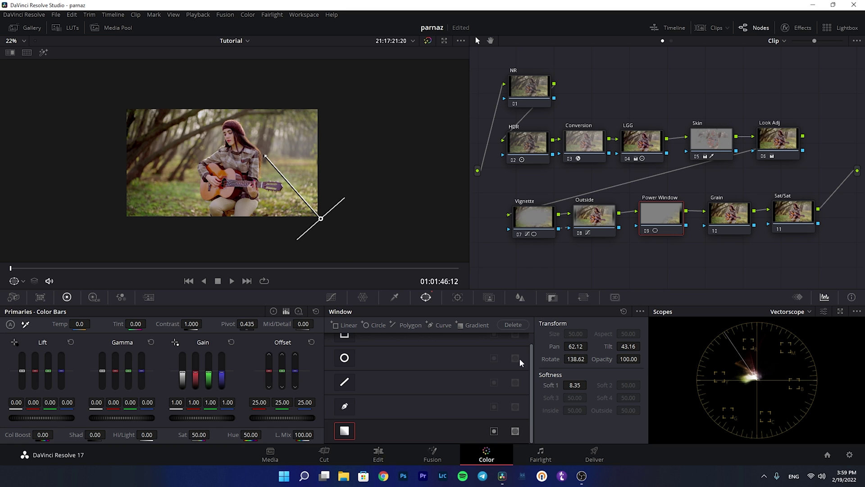
Step: Pull down the midtones of the Power Window node's custom curve and shift the gradient window slightly further beyond the picture's lower-right corner
left_click(331, 297)
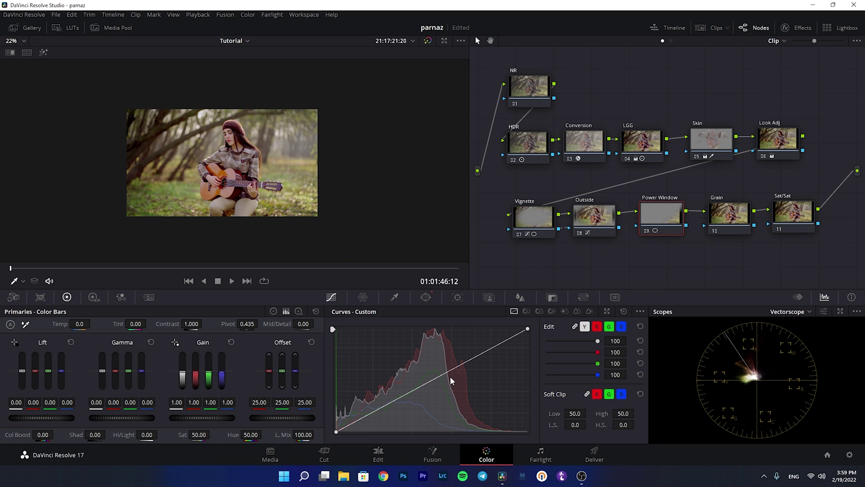
left_click_drag(425, 382, 435, 391)
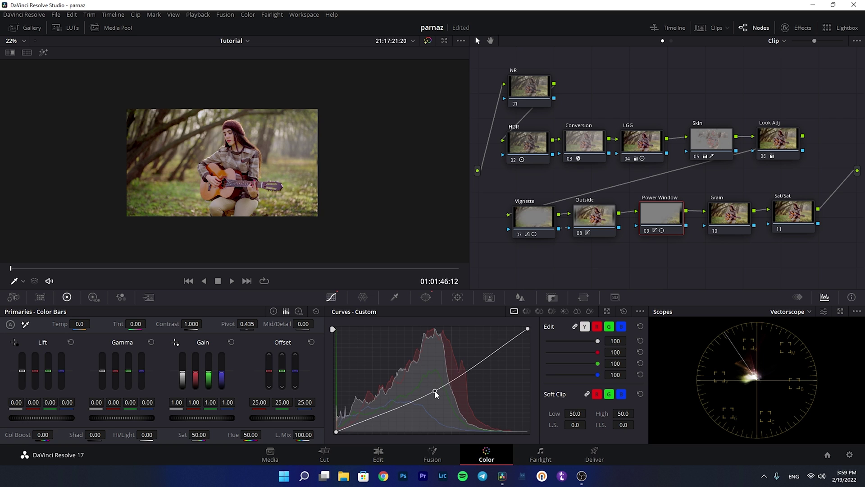
left_click(21, 283)
left_click(32, 320)
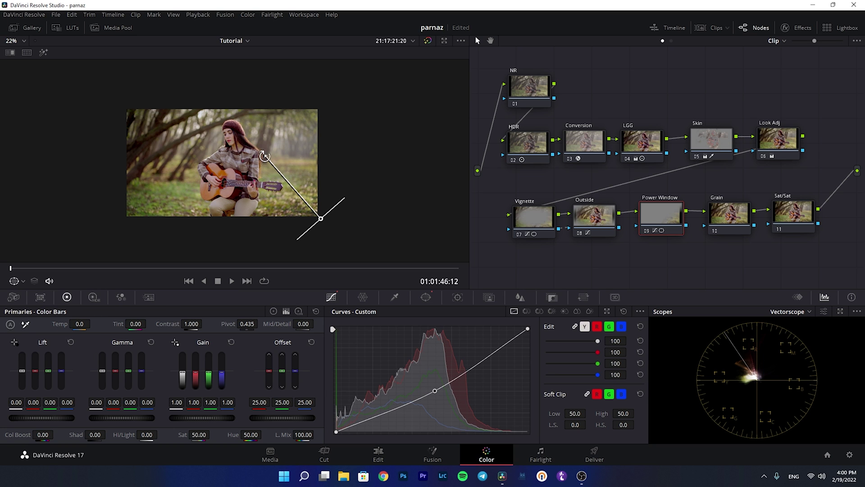
left_click_drag(262, 158, 261, 164)
left_click_drag(320, 218, 325, 224)
scroll(234, 161, "up", 5)
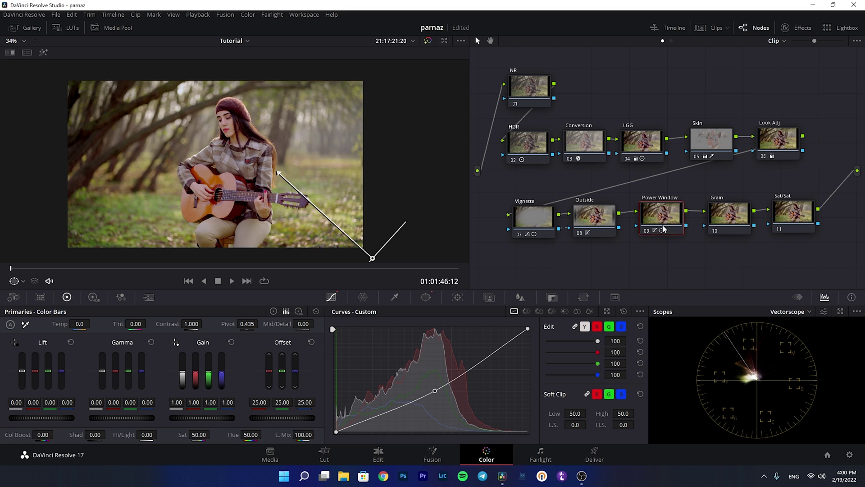
Step: Compare the picture with the Power Window, Vignette and Outside nodes off and on
key("ctrl+d")
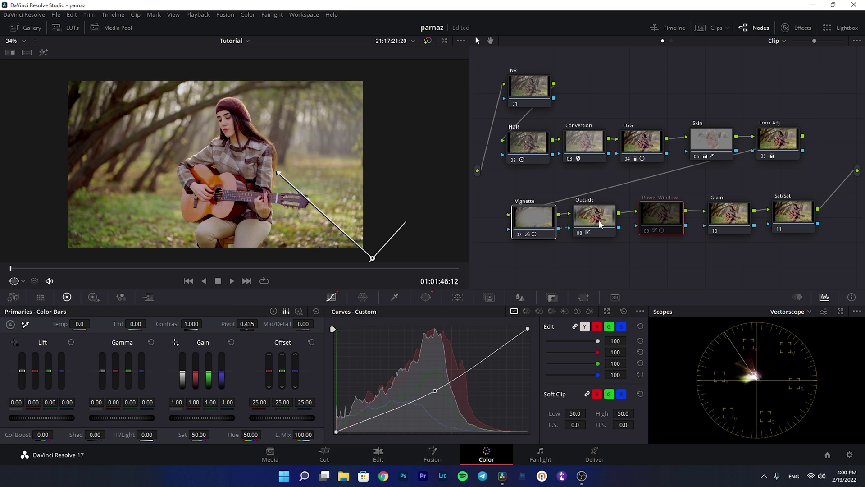
key("ctrl+d")
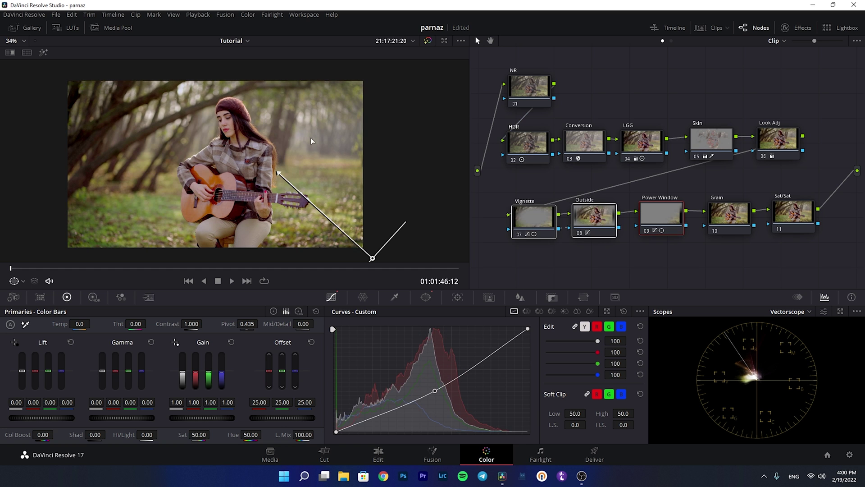
key("ctrl+d")
key("ctrl+d")
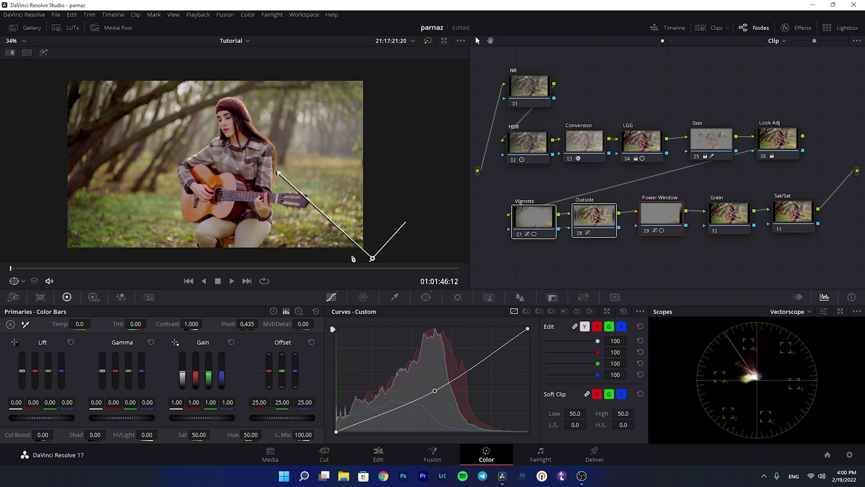
key("ctrl+d")
key("ctrl+d")
Step: Shift the Grain and Sat/Sat nodes aside and add a serial node directly after the Power Window node
left_click(729, 214)
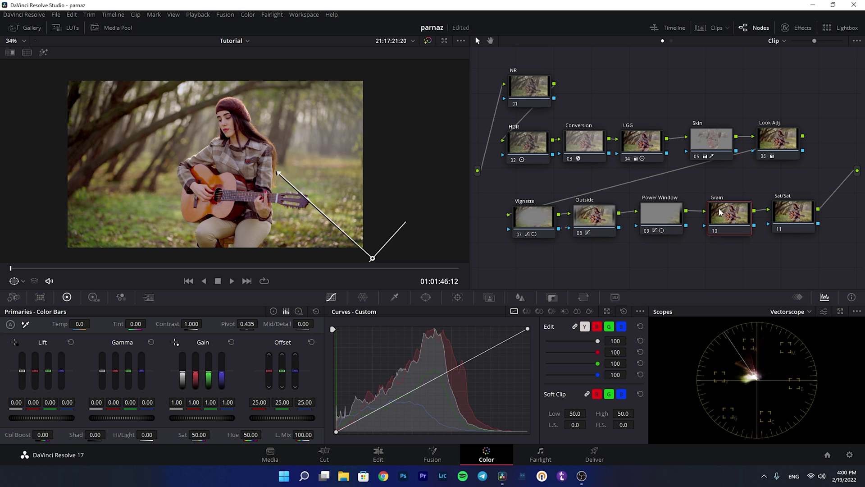
left_click_drag(845, 259, 751, 209)
left_click(682, 229)
key("alt+s")
left_click_drag(714, 242, 724, 217)
Step: Label the new node after Power Window as BLUR
right_click(712, 204)
left_click(733, 188)
type("bLUR")
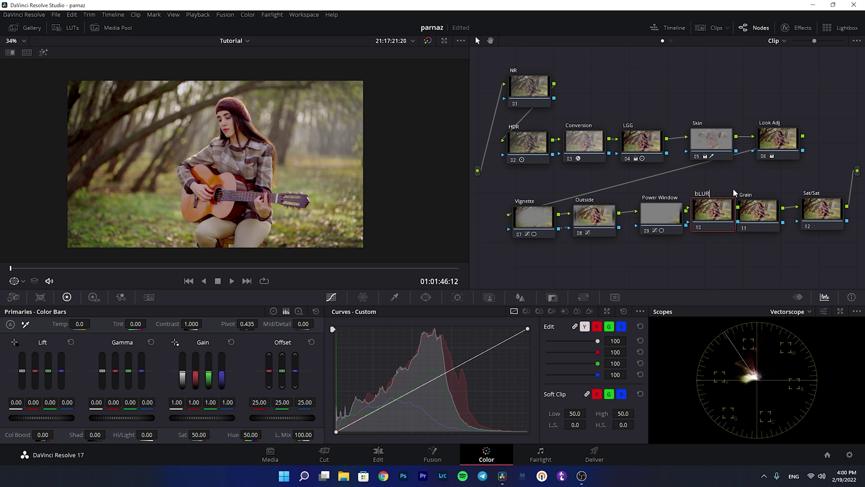
key("Return")
double_click(725, 189)
type("BLUR")
key("Return")
Step: Add a tall circle window around the guitar player on the BLUR node with softness 15.25, and turn on the highlight view
left_click(425, 297)
scroll(324, 247, "down", 2)
scroll(324, 247, "up", 1)
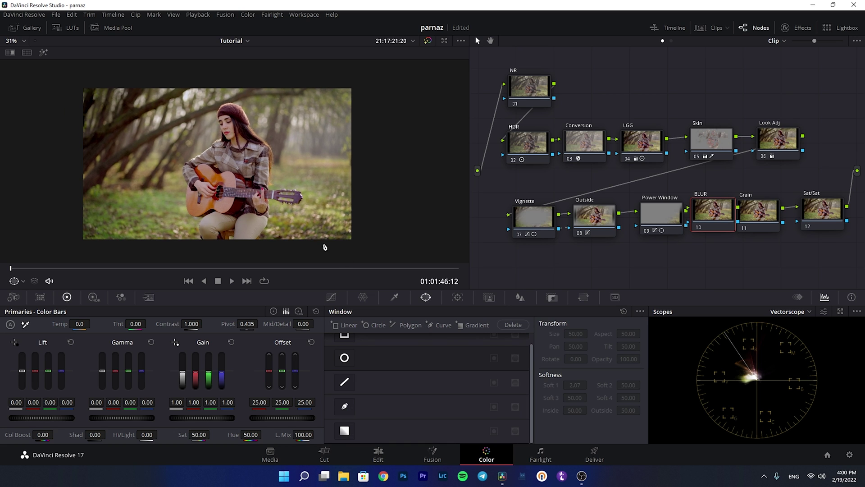
left_click(344, 357)
left_click_drag(261, 165, 233, 207)
left_click_drag(259, 168, 286, 168)
left_click_drag(546, 386, 543, 380)
left_click(43, 52)
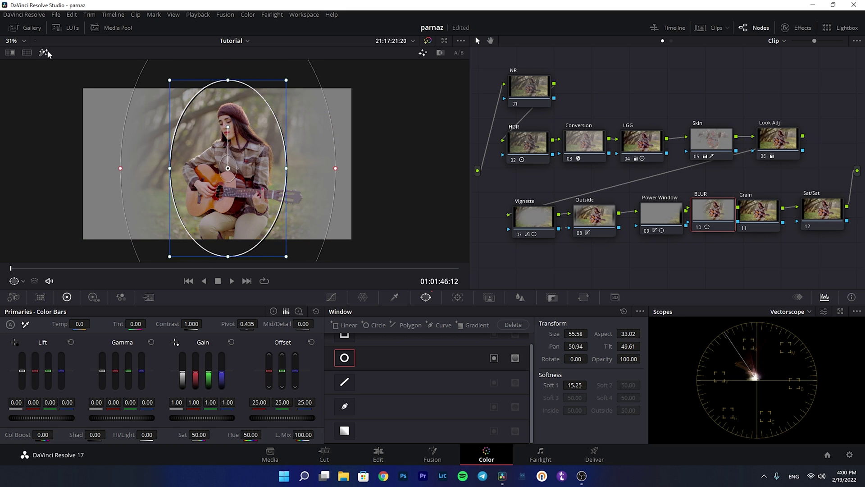
Step: Refine the circle window to aspect 34.91 and tilt 49.69, invert it with softness 12.57, and turn off the highlight view
left_click_drag(268, 184, 287, 171)
left_click_drag(229, 257, 228, 252)
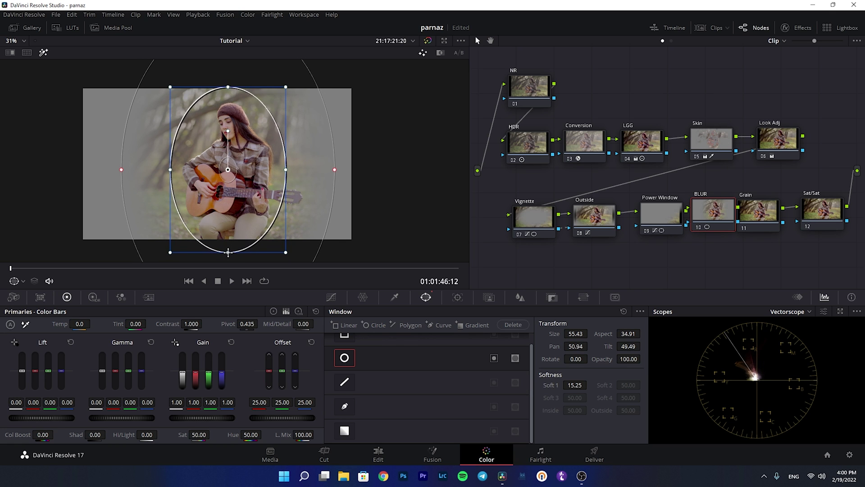
left_click(494, 358)
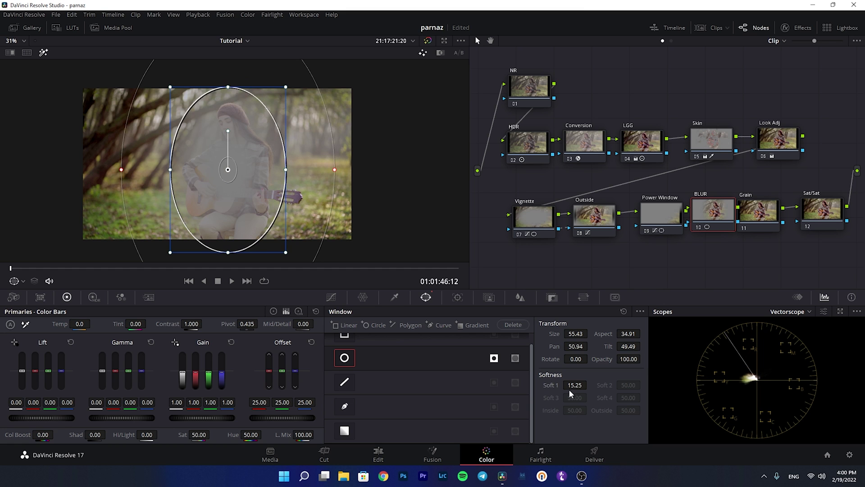
left_click_drag(550, 385, 531, 385)
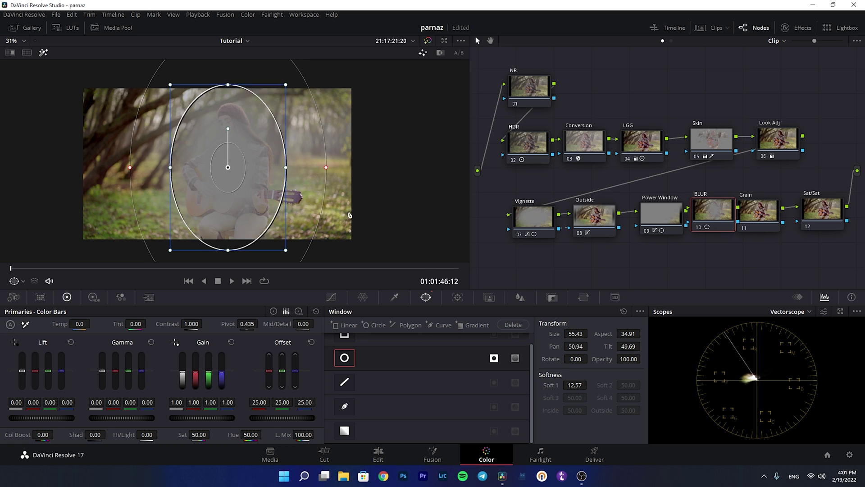
left_click(43, 53)
left_click_drag(768, 223, 773, 221)
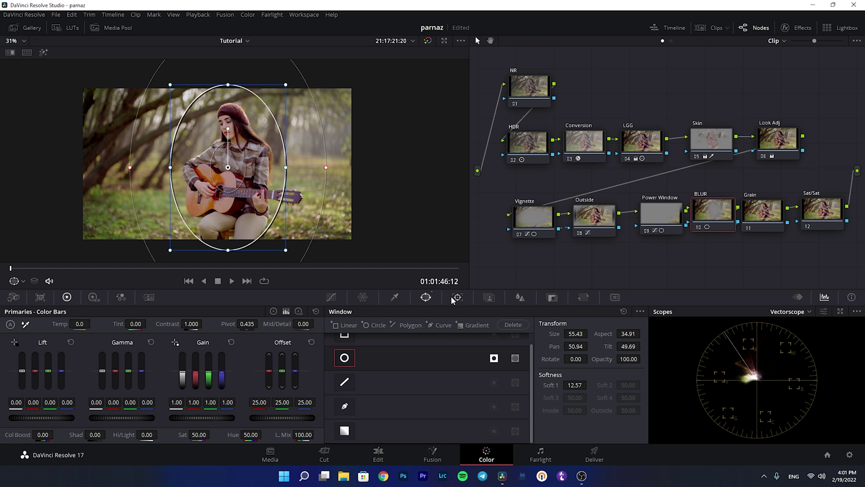
Step: Try a linked blur radius of 0.22 on the BLUR node, check the picture full screen, and raise the radius to 0.46
left_click(520, 297)
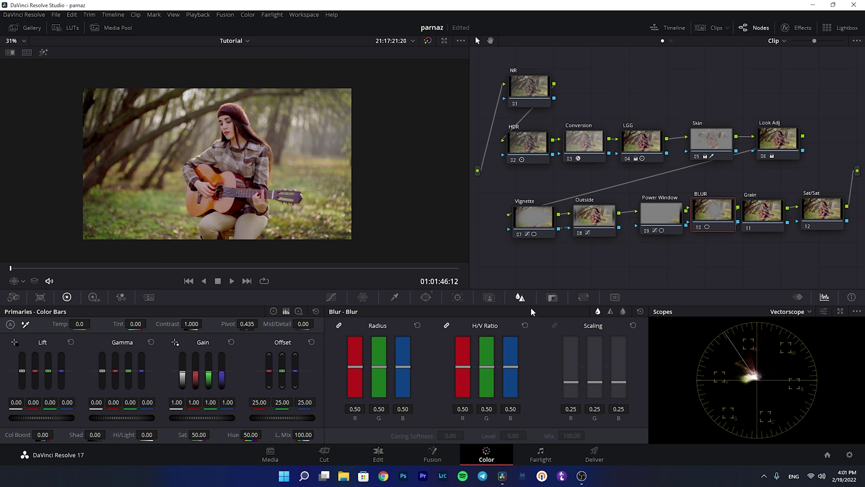
scroll(353, 367, "down", 3)
key("p")
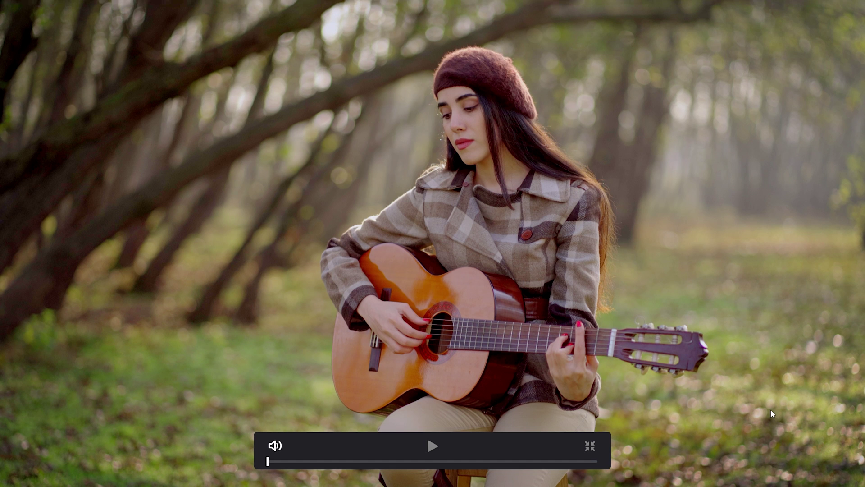
key("Escape")
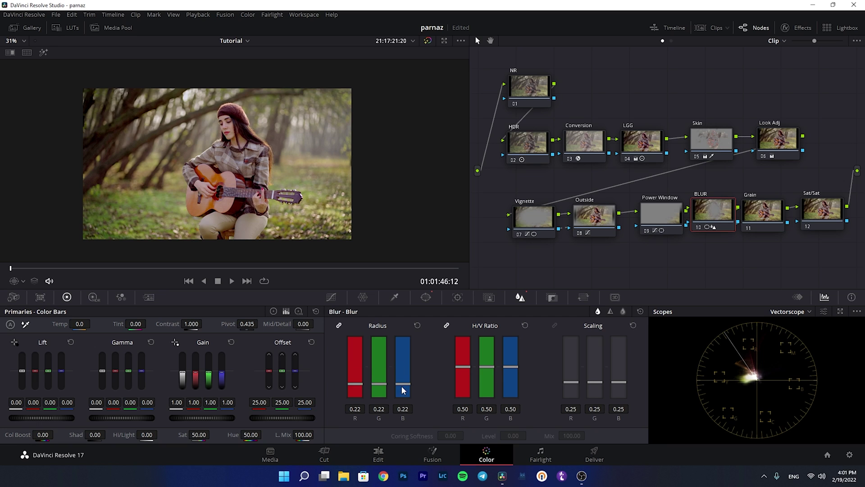
scroll(403, 378, "down", 3)
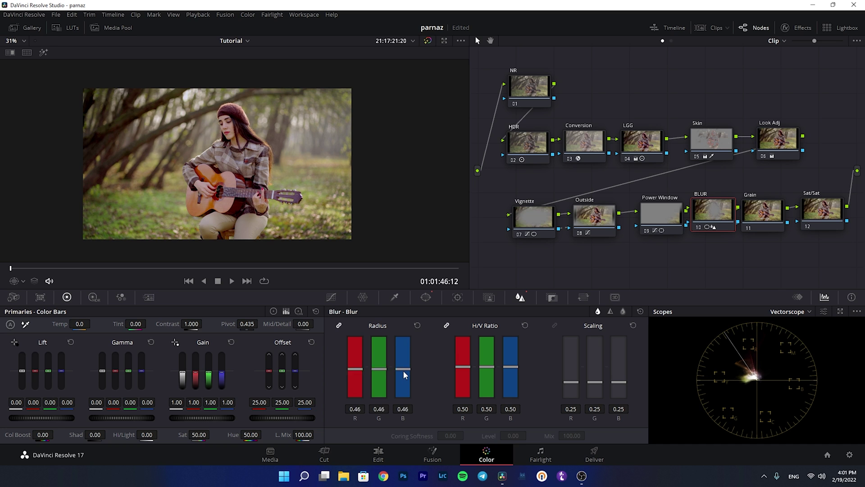